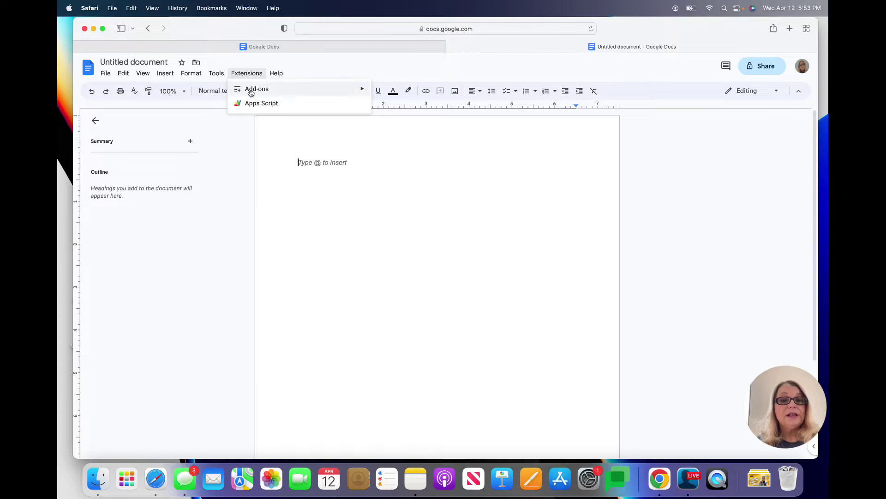
- Open the Google Workspace Marketplace of add-ons for the blank document and browse the apps that work with Docs
mouse_move(251, 92)
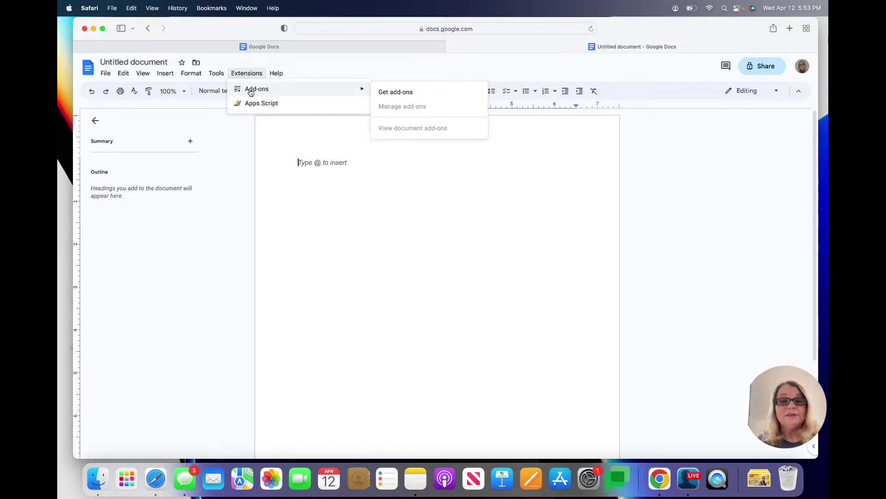
click(402, 97)
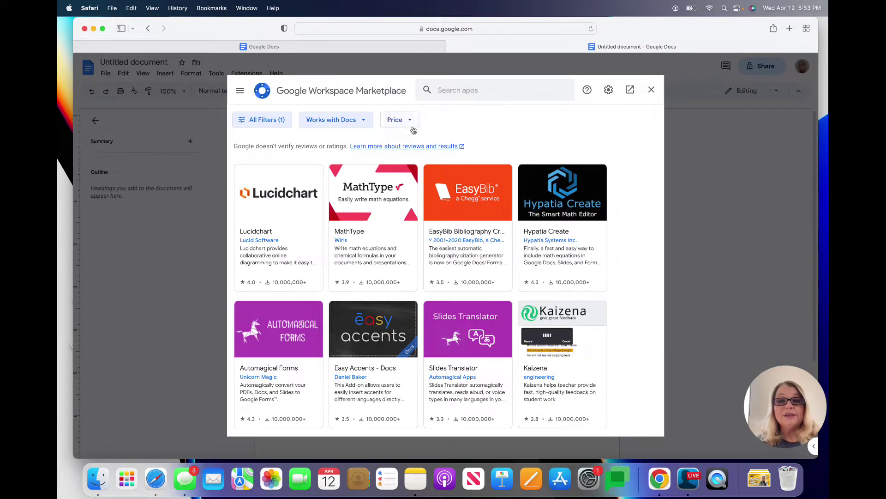
scroll(404, 225, down, 4)
scroll(405, 225, up, 4)
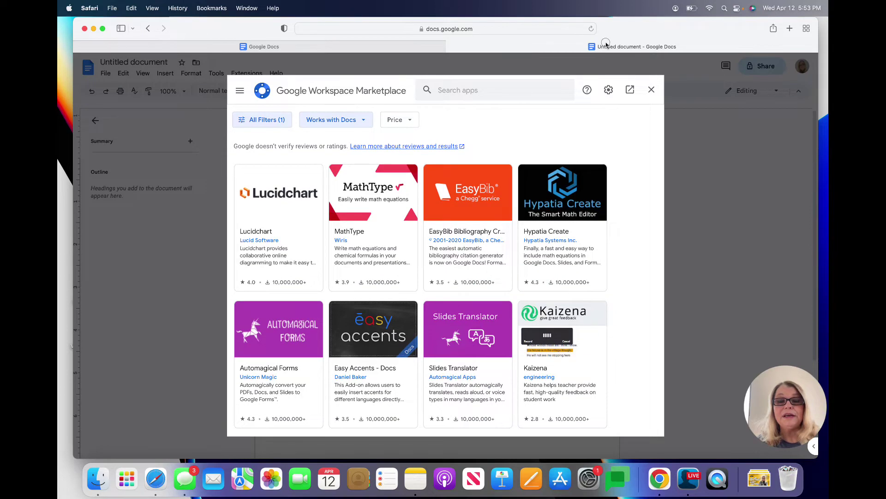
- Search the marketplace for "chatgpt for google" and choose the suggestion ChatGPT for Google Sheets, Docs, Slides
click(466, 90)
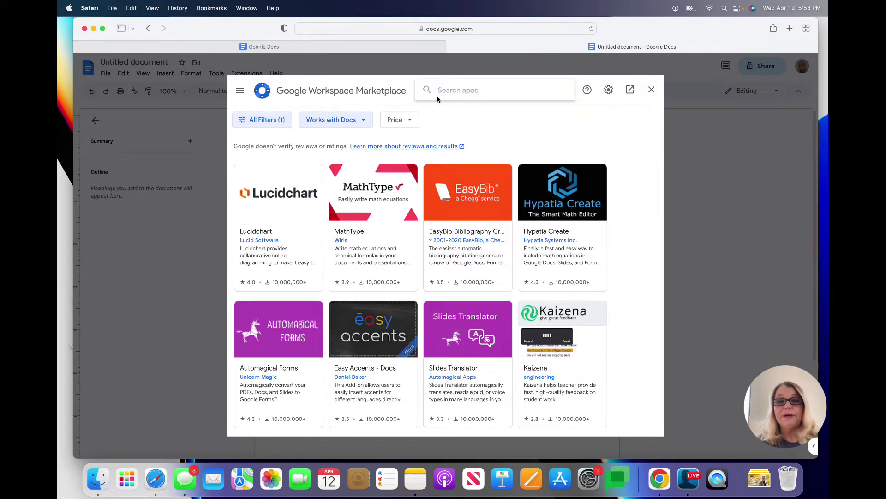
text(cha)
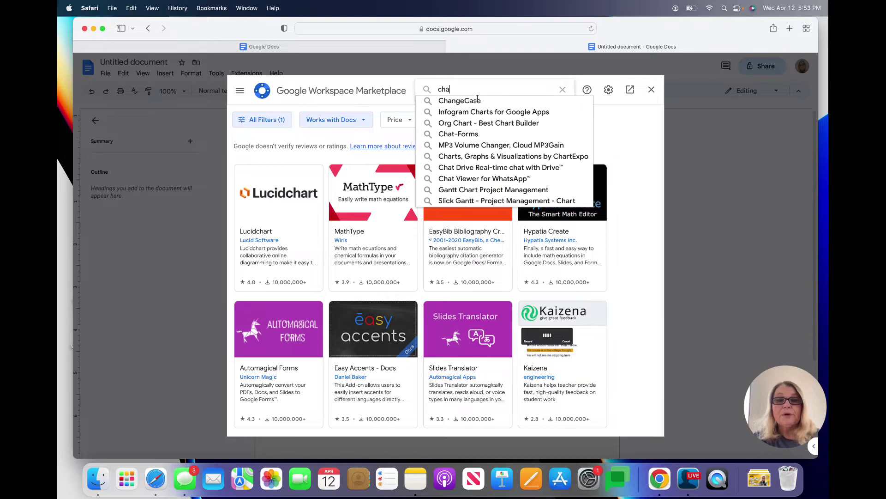
text(tgpt)
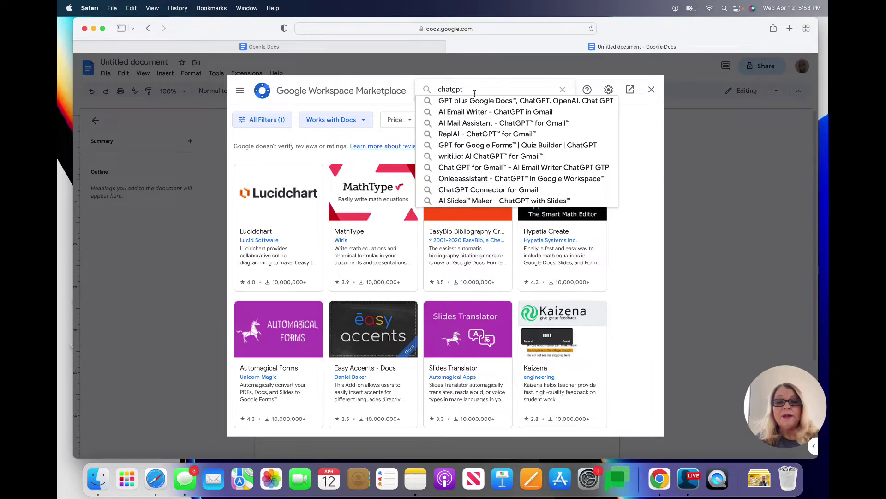
text(fo)
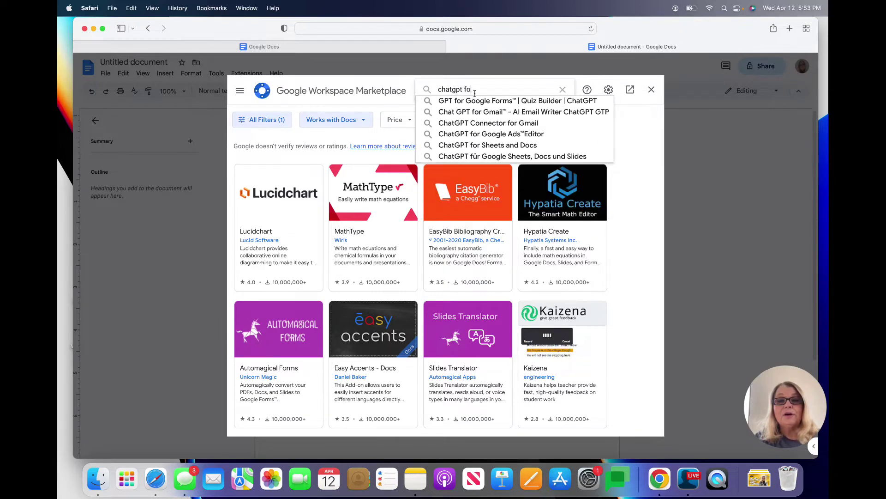
text(r g)
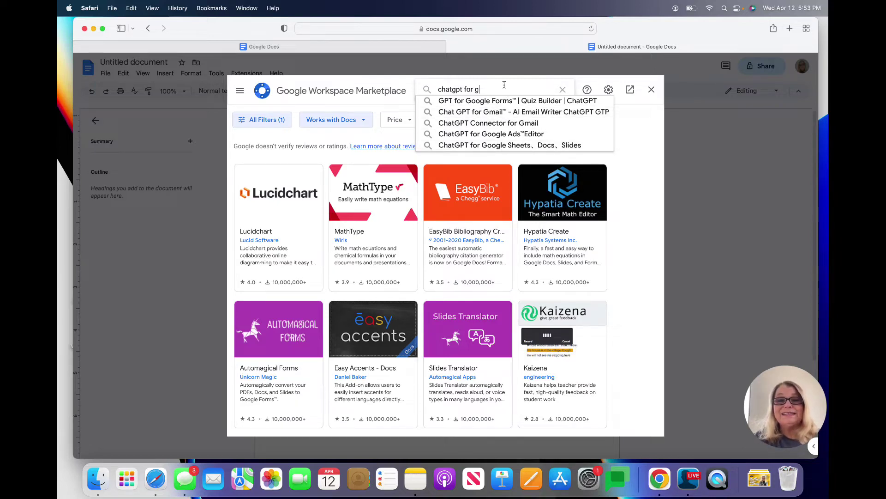
text(oogle )
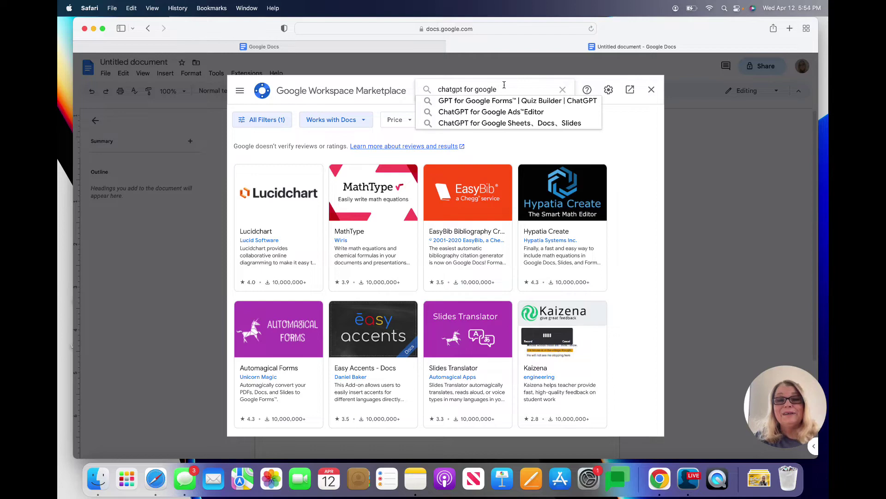
text(do)
key(BackSpace)
key(BackSpace)
click(493, 124)
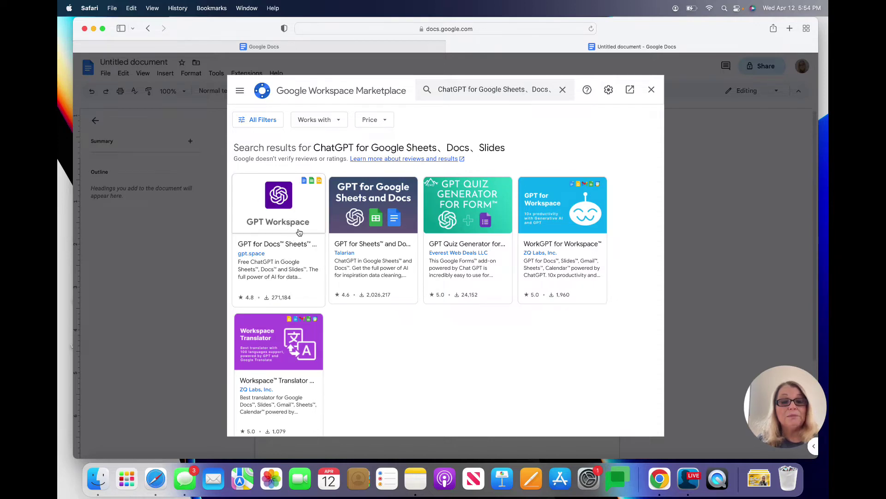
- Try to install the GPT for Sheets and Docs add-on by Talarian, and close the authorization window
click(377, 247)
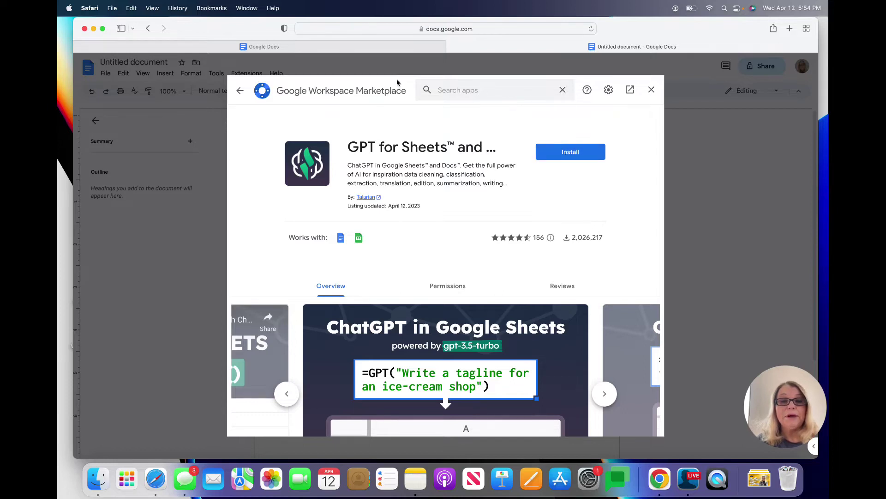
click(571, 158)
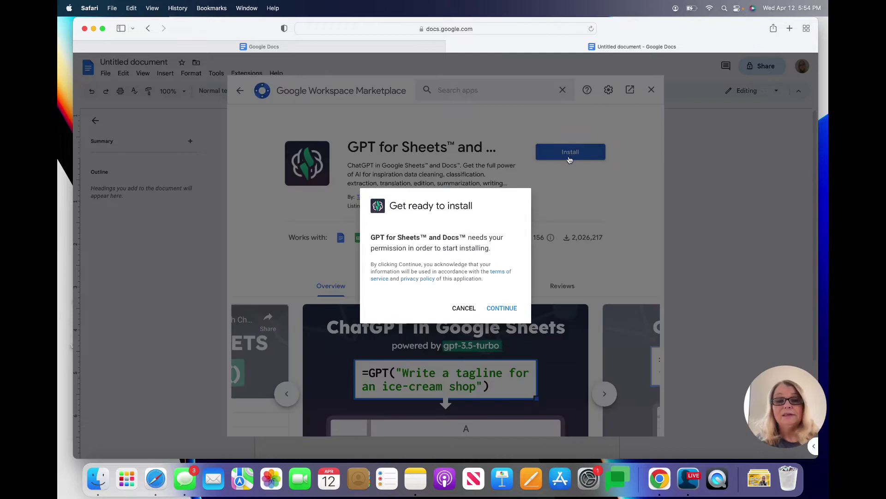
click(510, 307)
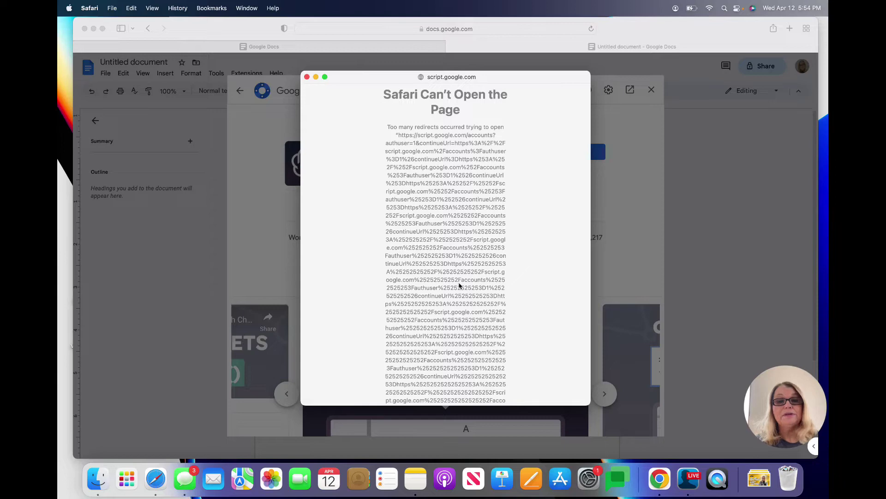
scroll(460, 285, down, 6)
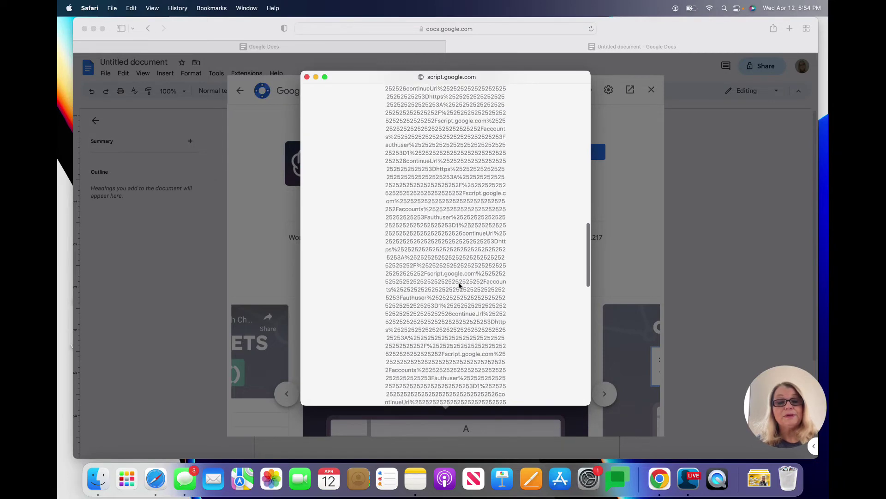
scroll(459, 285, up, 4)
click(306, 77)
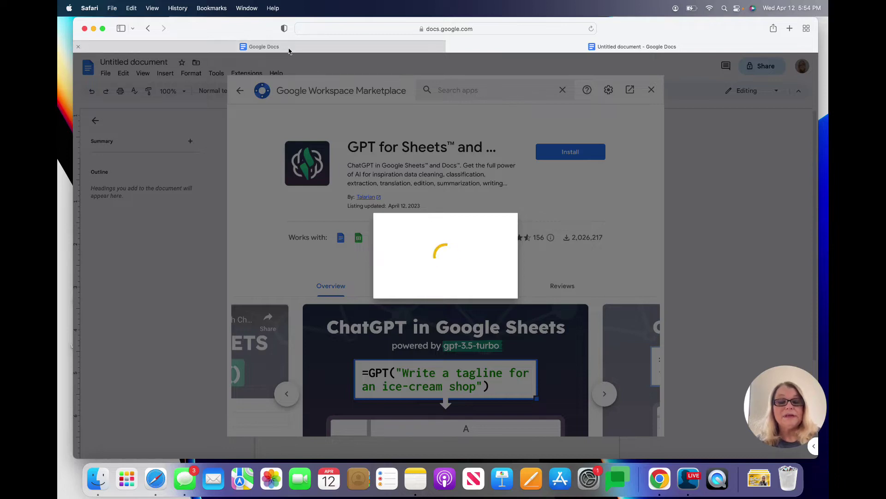
mouse_move(290, 50)
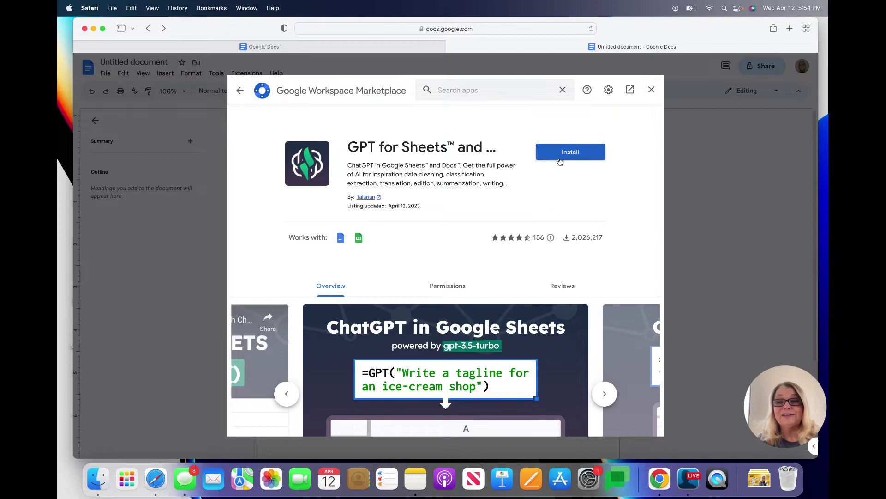
- Switch from Safari to Chrome and create a new blank Google Docs document from Google Drive
click(94, 29)
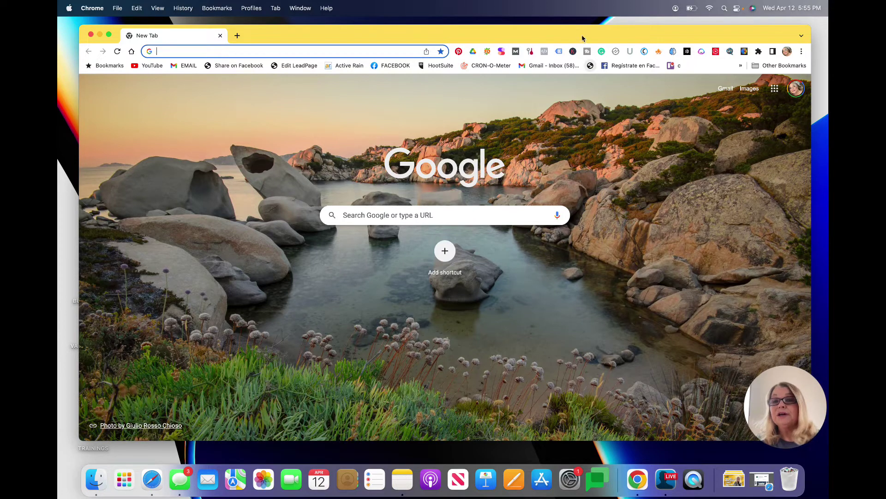
click(775, 88)
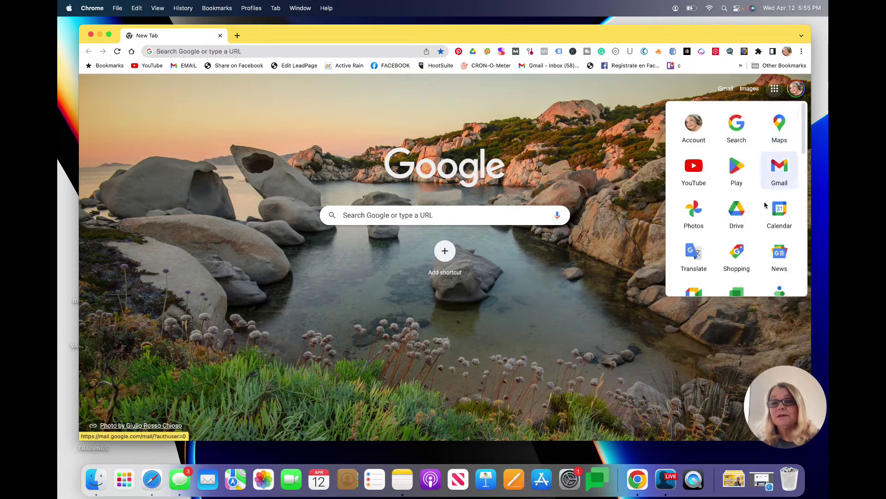
click(750, 210)
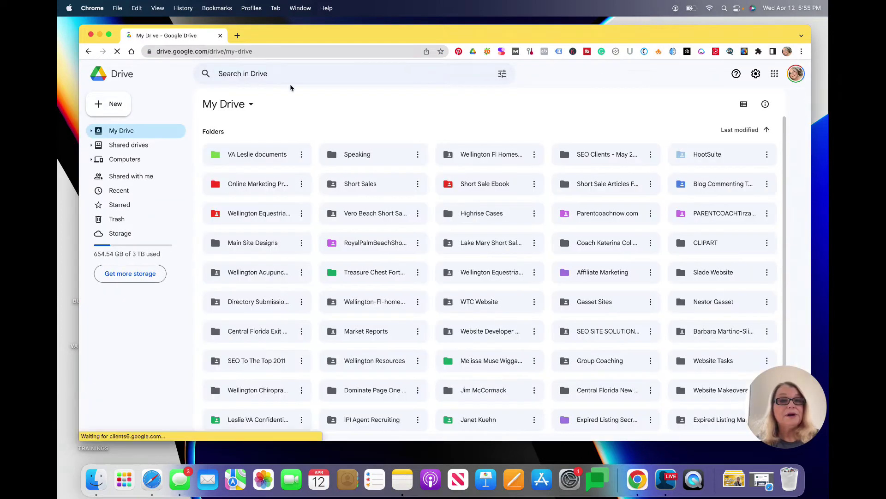
click(111, 104)
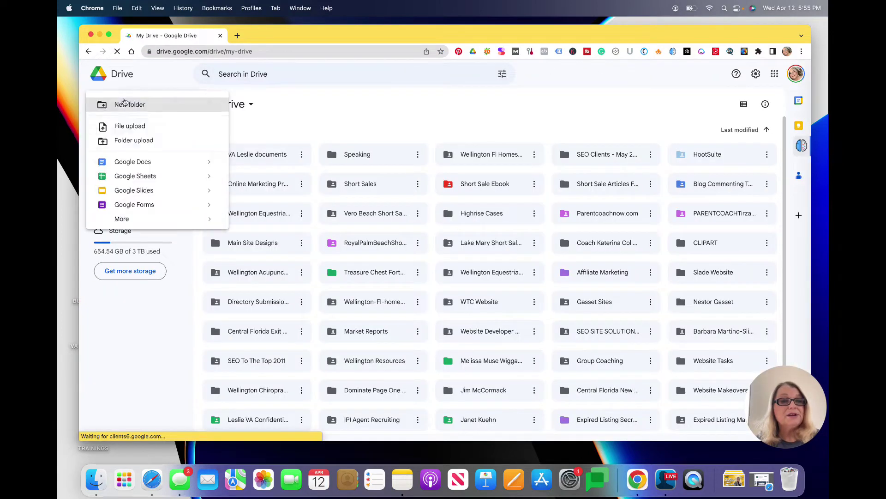
click(142, 160)
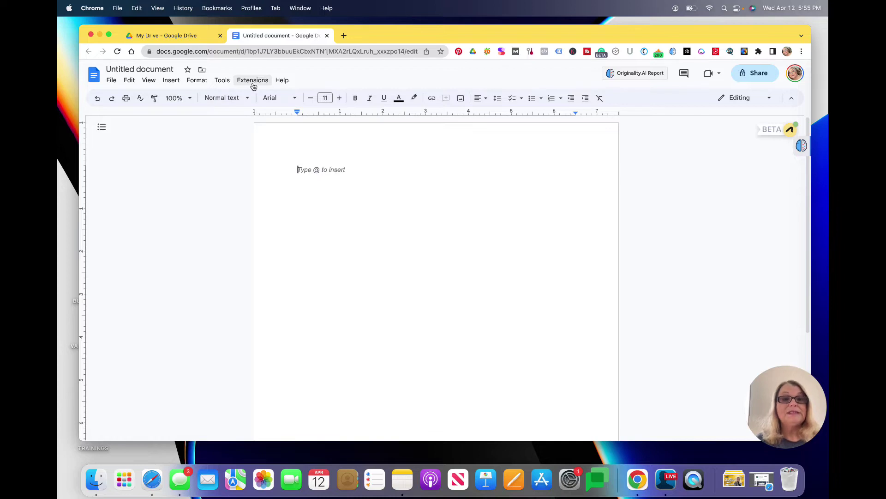
- Open the add-on marketplace from the new document and search it for ChatGPT for Sheets and Docs
click(253, 82)
mouse_move(259, 96)
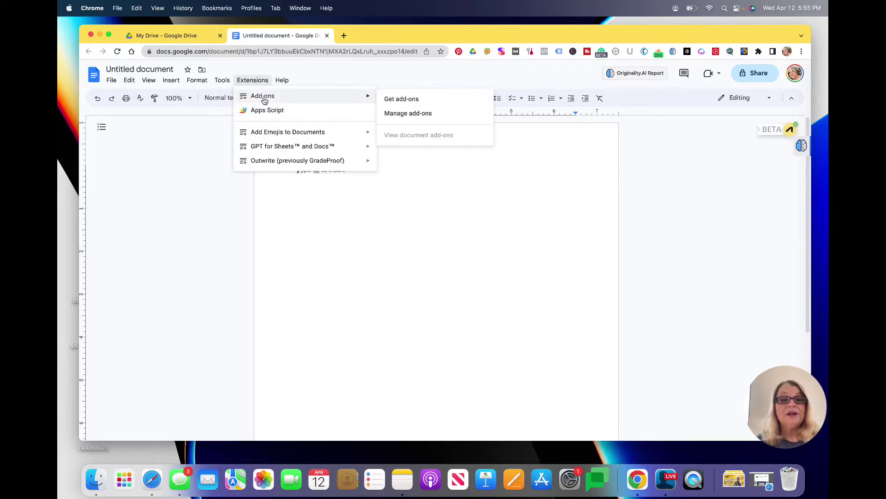
click(404, 103)
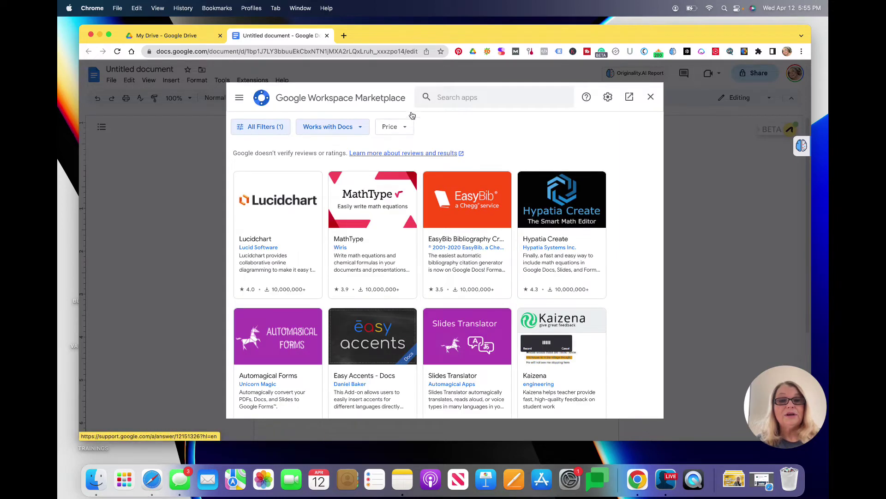
click(474, 98)
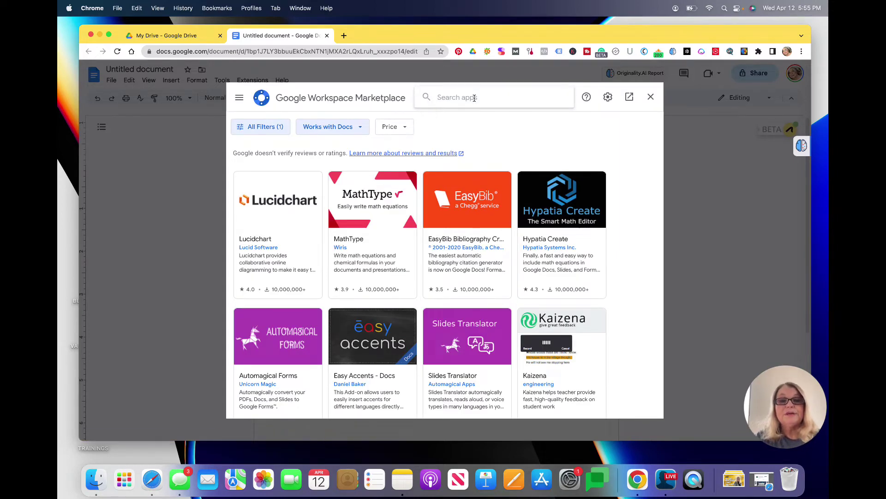
text(chatpt)
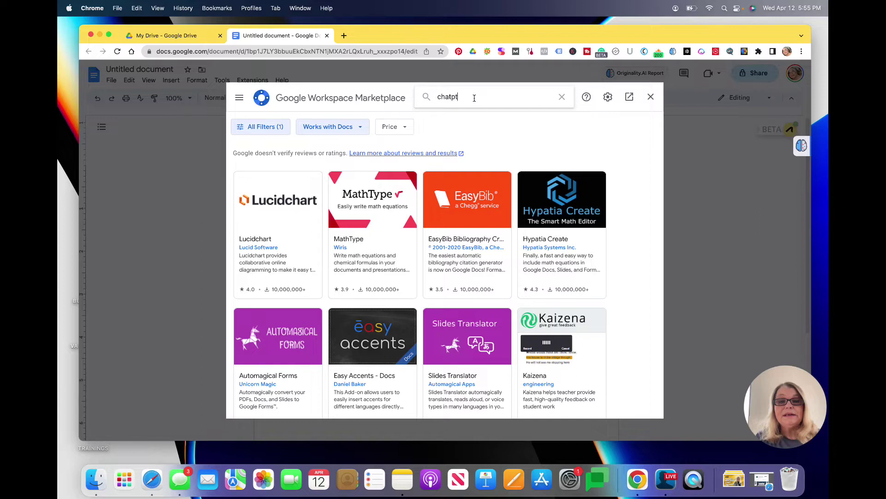
key(BackSpace)
key(BackSpace)
text(gpt for)
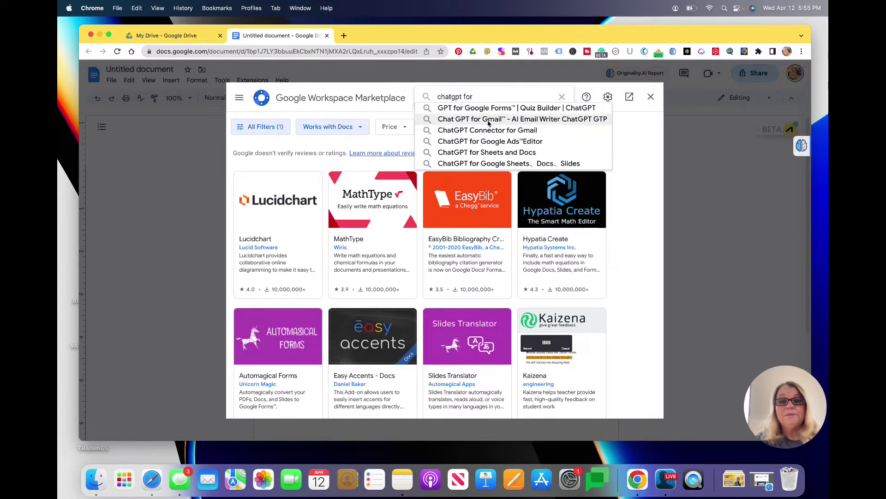
click(502, 154)
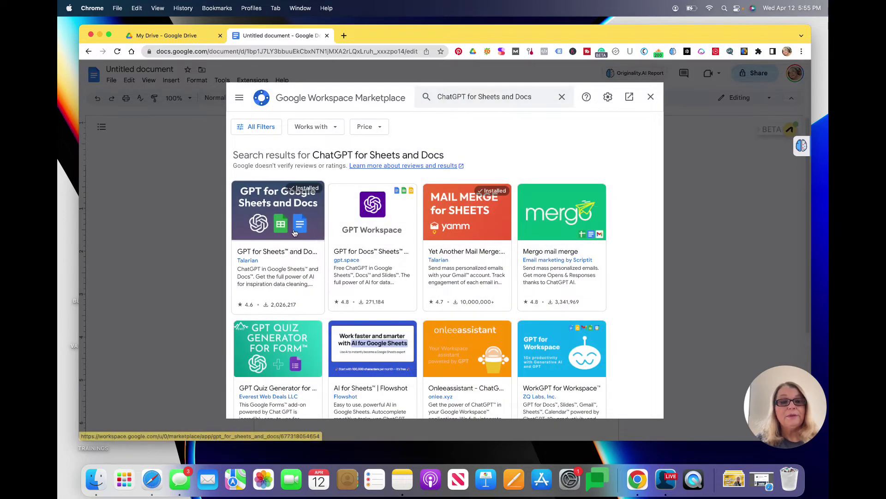
- Open the GPT for Sheets and Docs listing by Talarian and uninstall the existing copy of the add-on
click(276, 240)
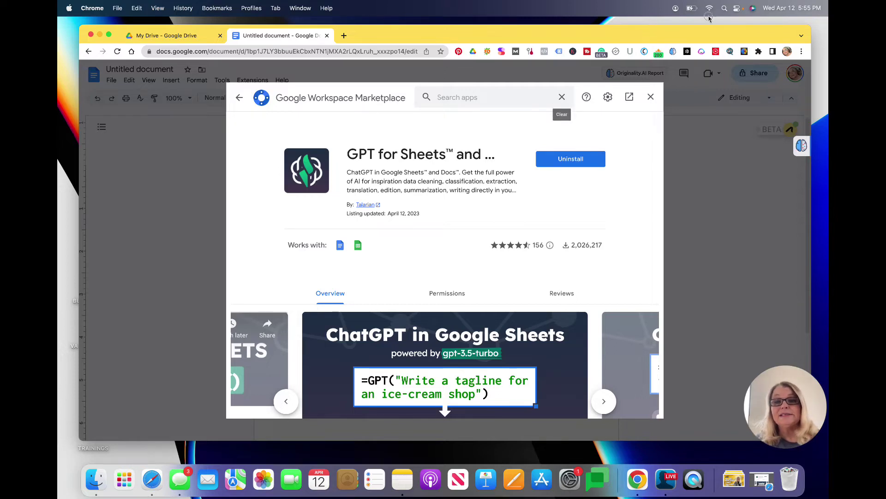
drag(527, 40, 510, 40)
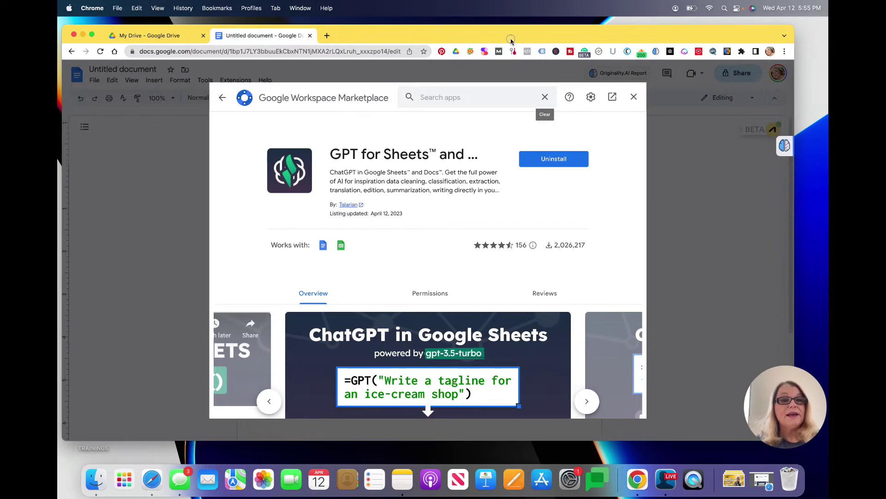
click(550, 163)
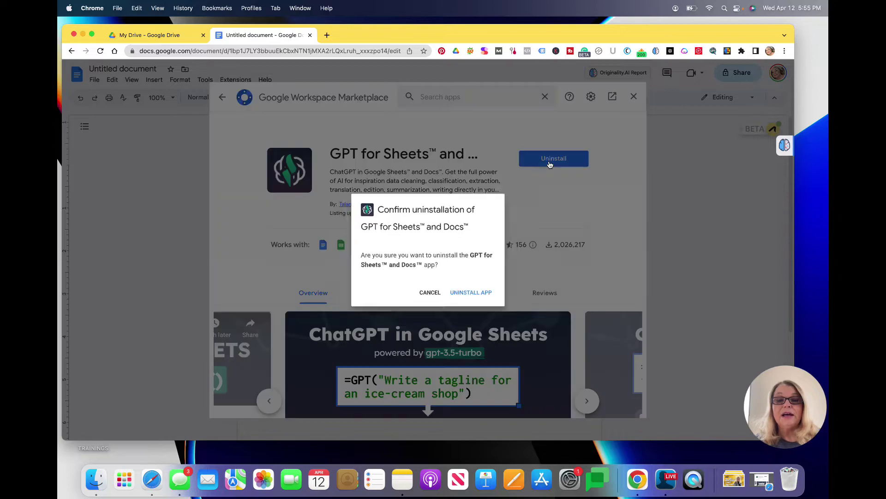
click(485, 299)
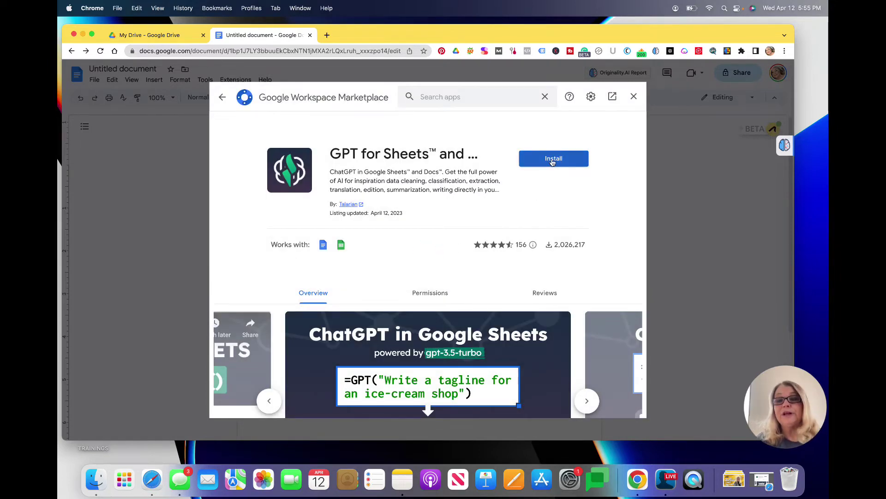
- Install the GPT for Sheets and Docs add-on, choosing the Google account and allowing the requested access
click(552, 160)
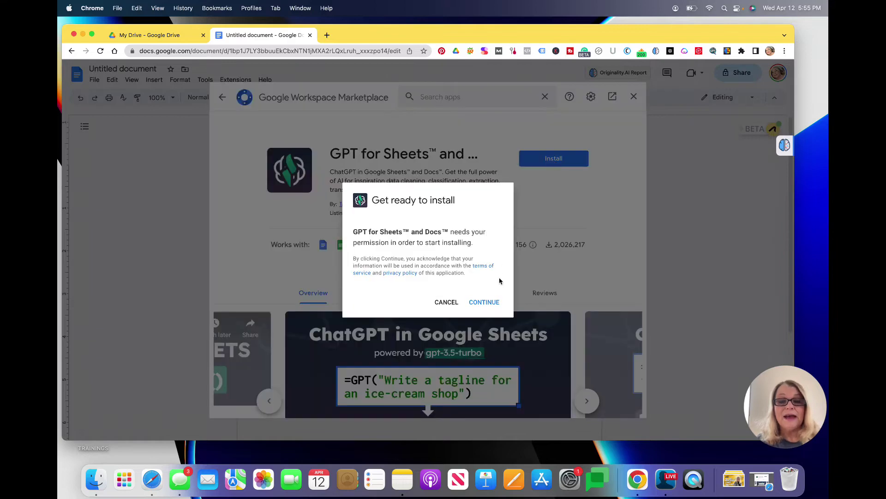
click(491, 302)
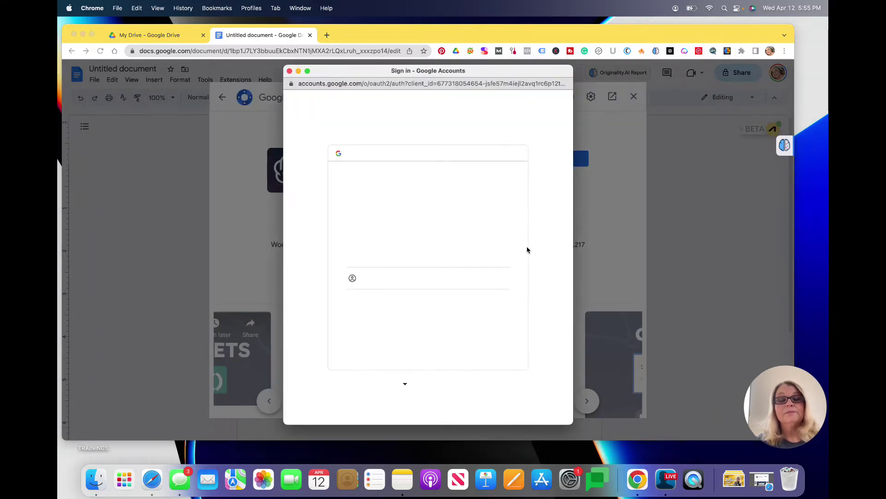
click(443, 258)
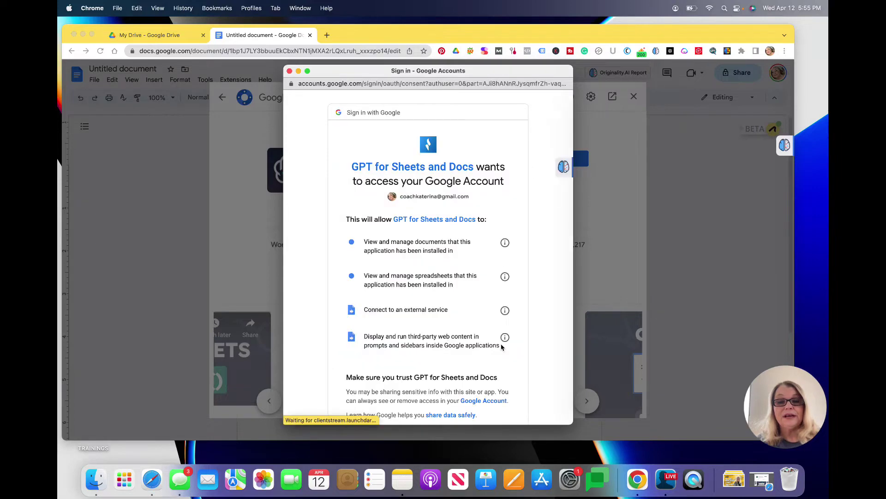
scroll(502, 347, down, 3)
click(473, 359)
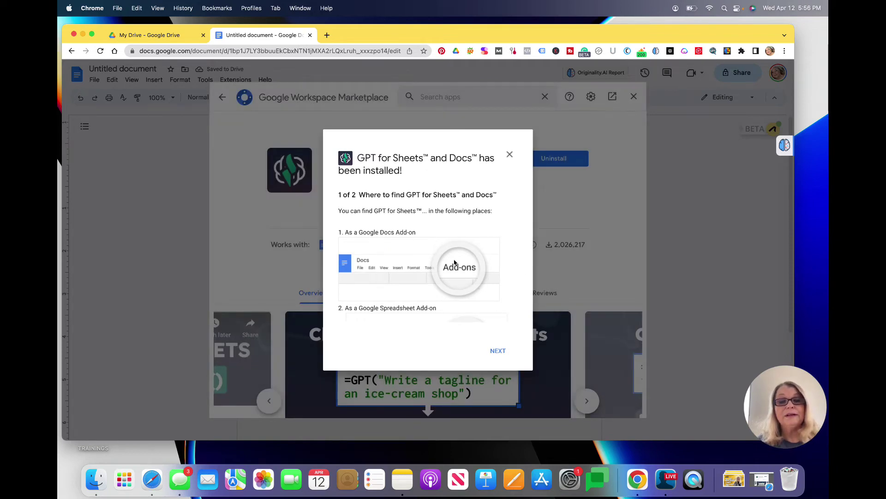
- Finish the add-on's post-install notices without the additional setup and close the marketplace to return to the blank document
click(498, 351)
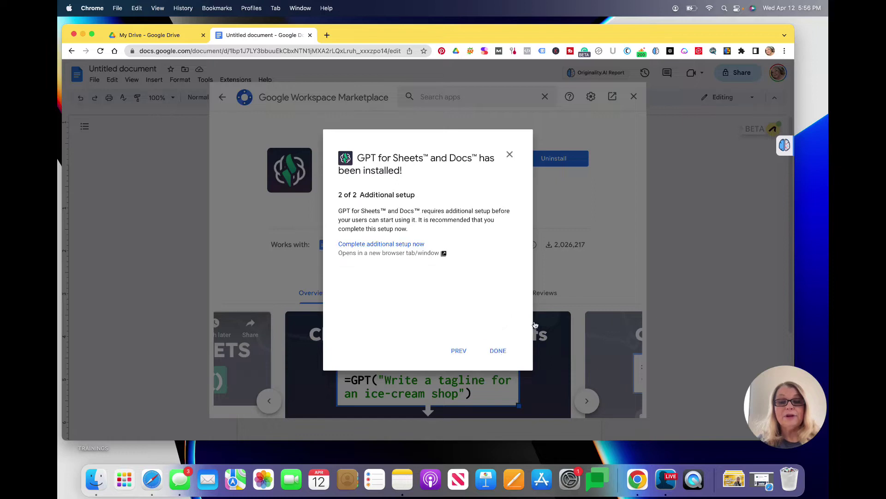
click(499, 353)
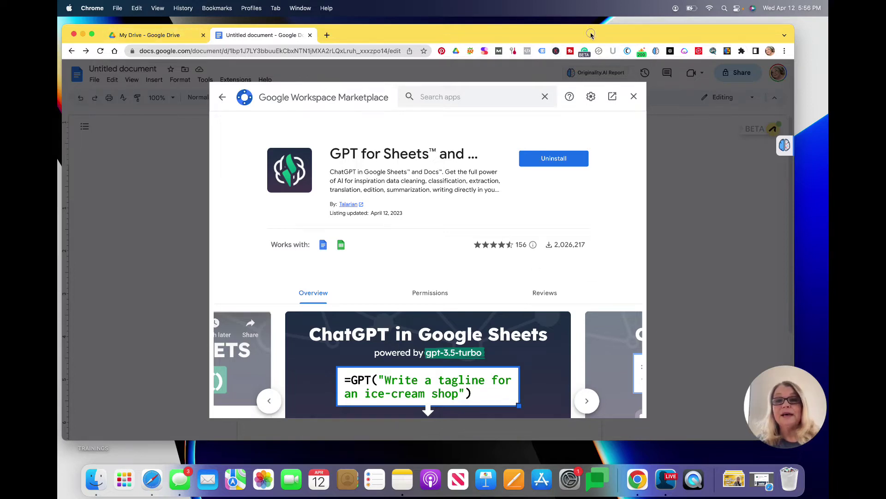
drag(590, 35, 569, 24)
click(574, 96)
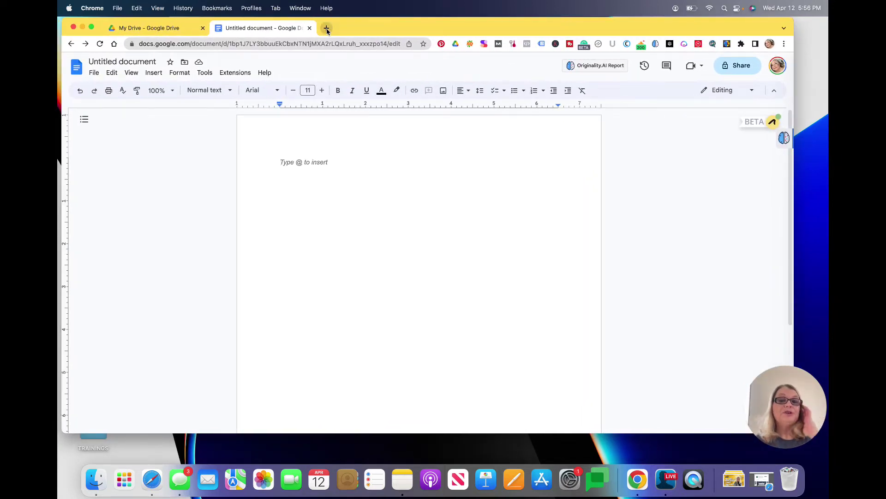
- Open the API key settings of the GPT for Sheets and Docs add-on from the document
click(228, 74)
mouse_move(244, 90)
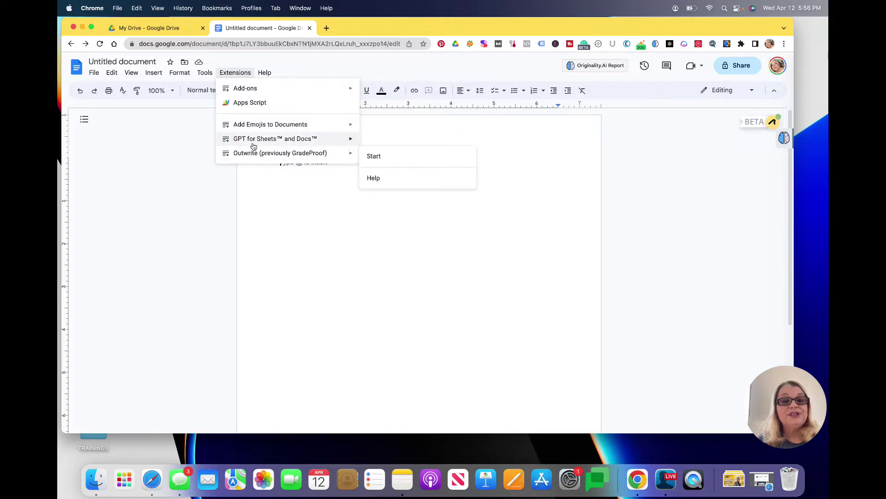
mouse_move(278, 145)
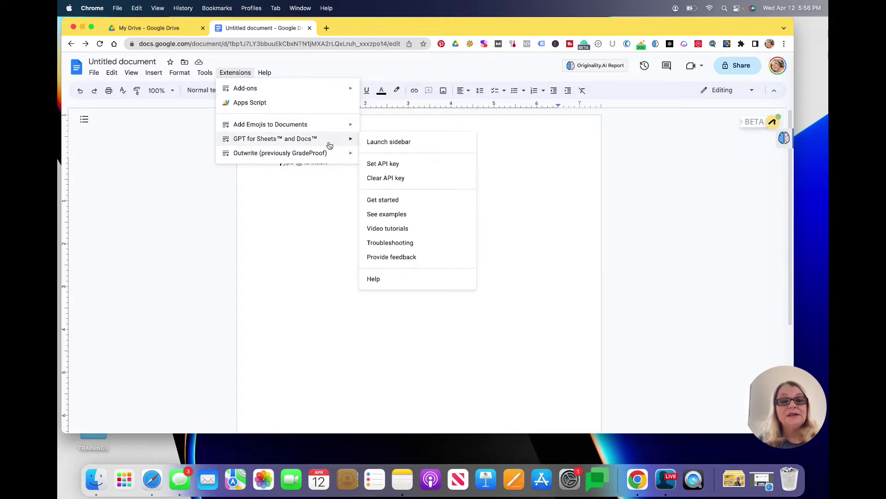
click(387, 167)
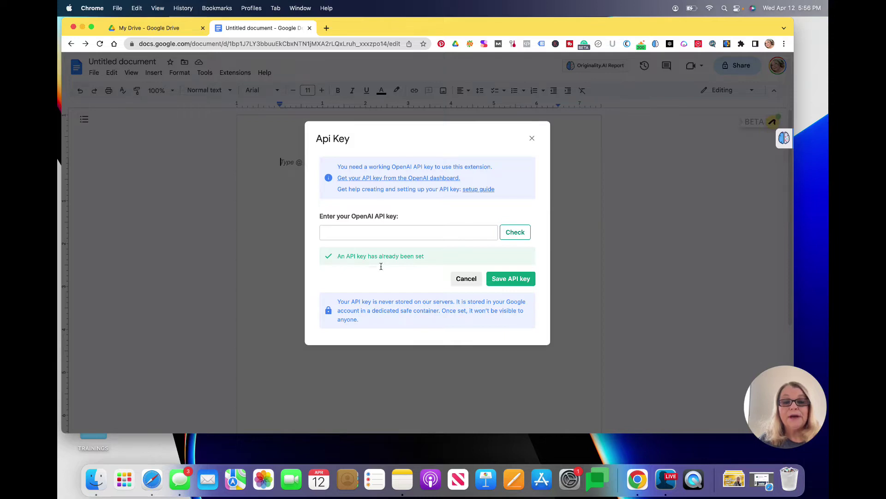
- Open the linked OpenAI API keys page in a new browser tab and log in with the account e-mail and password
right_click(384, 181)
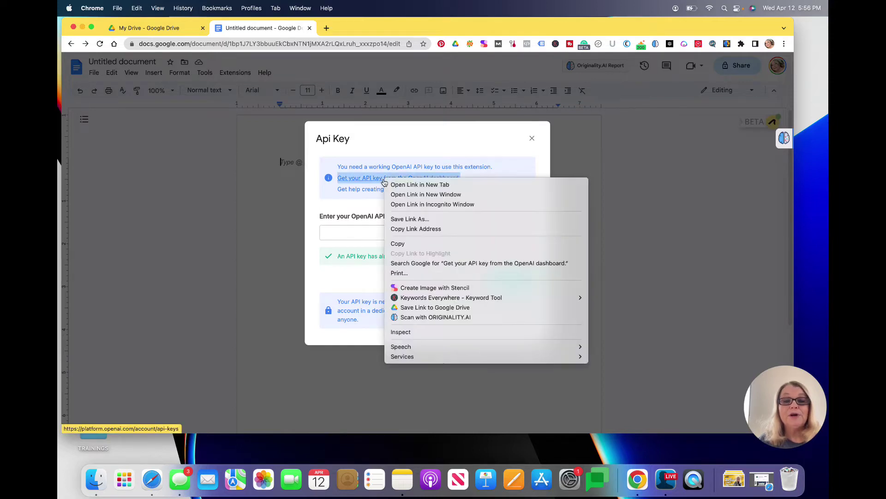
click(393, 184)
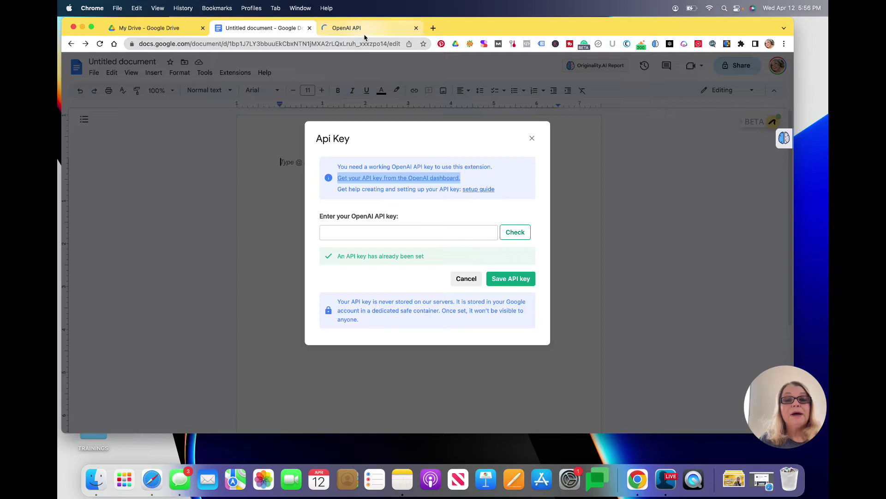
click(364, 31)
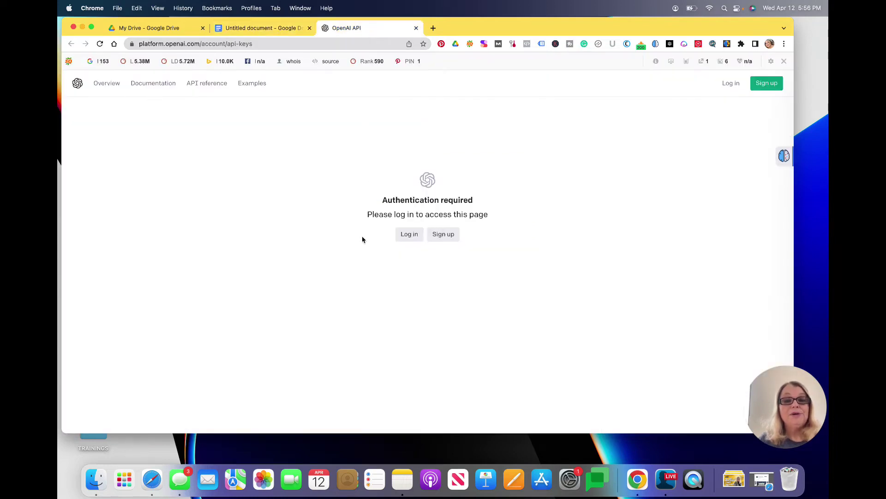
click(410, 235)
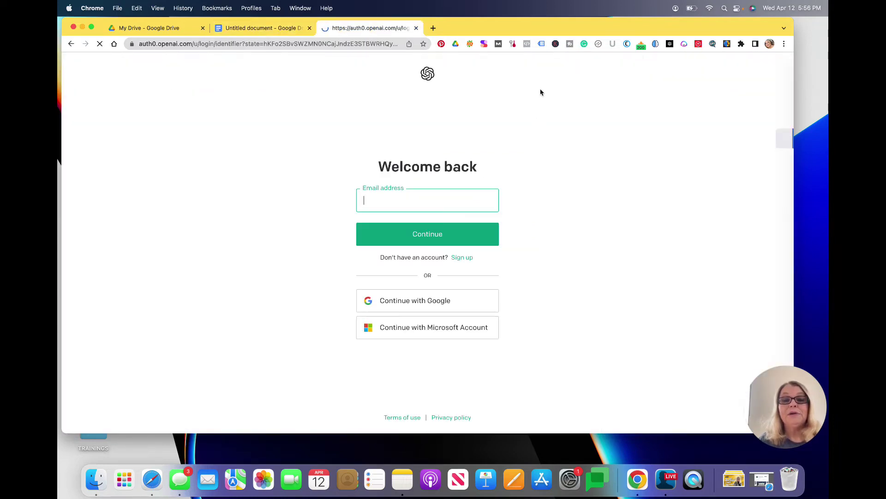
click(460, 251)
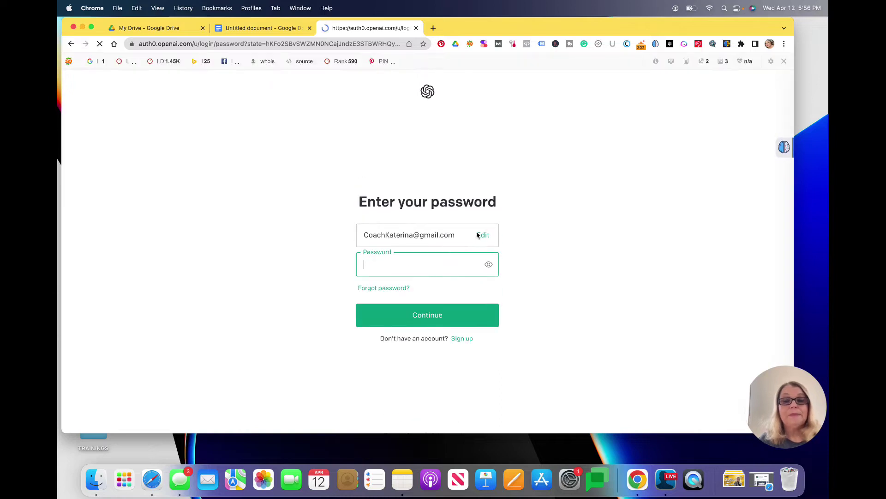
click(439, 310)
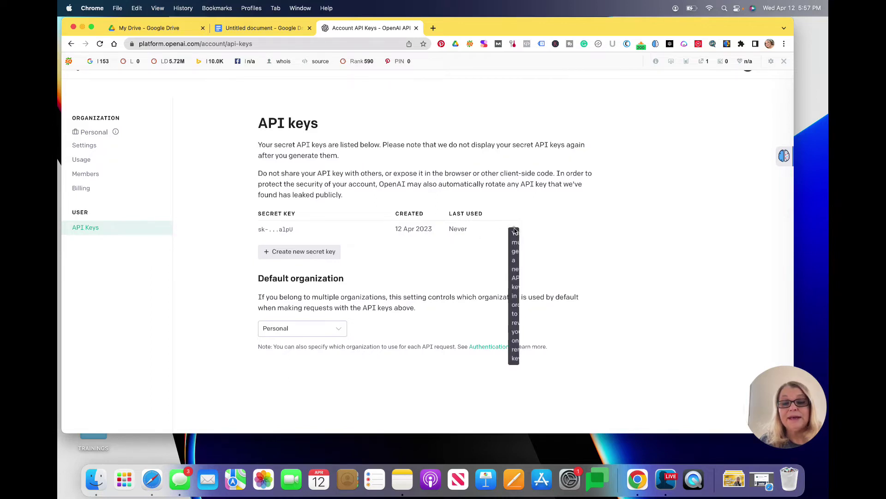
- Create a new OpenAI secret key, copy it and close the generated key dialog
click(312, 251)
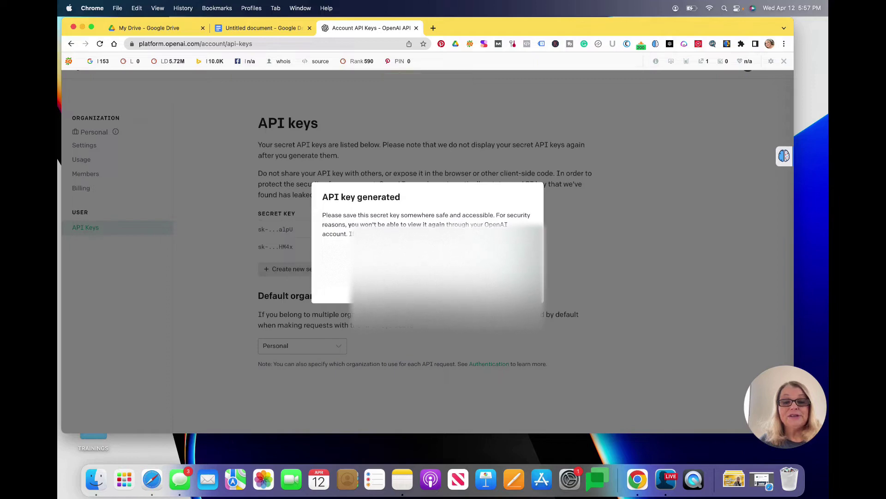
click(523, 256)
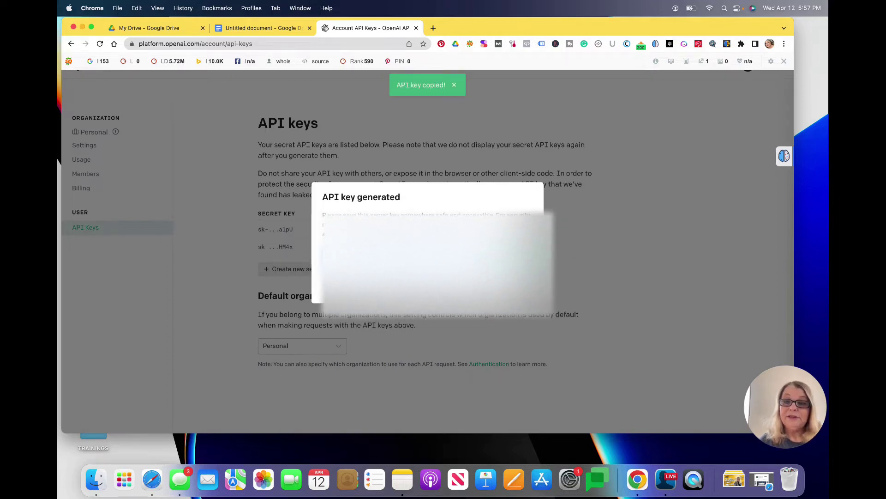
click(525, 284)
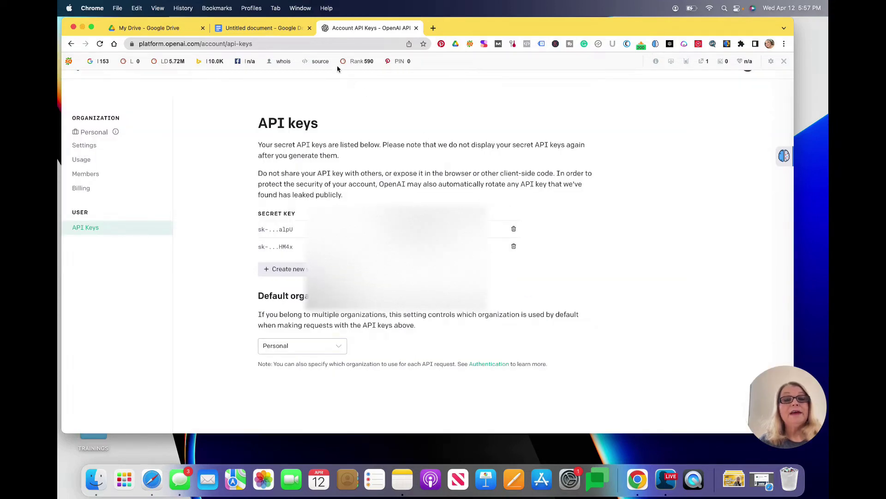
- Return to the document, paste the API key into the add-on's OpenAI API key field, check it and save it
click(279, 30)
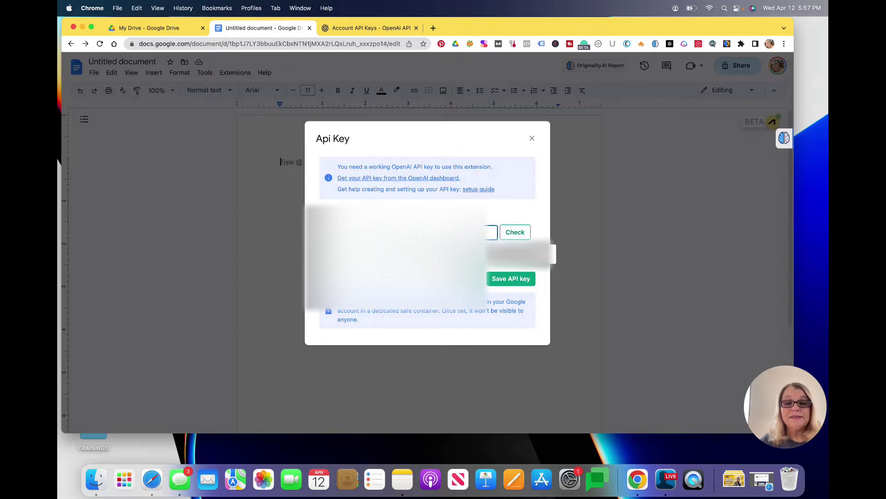
key(super+v)
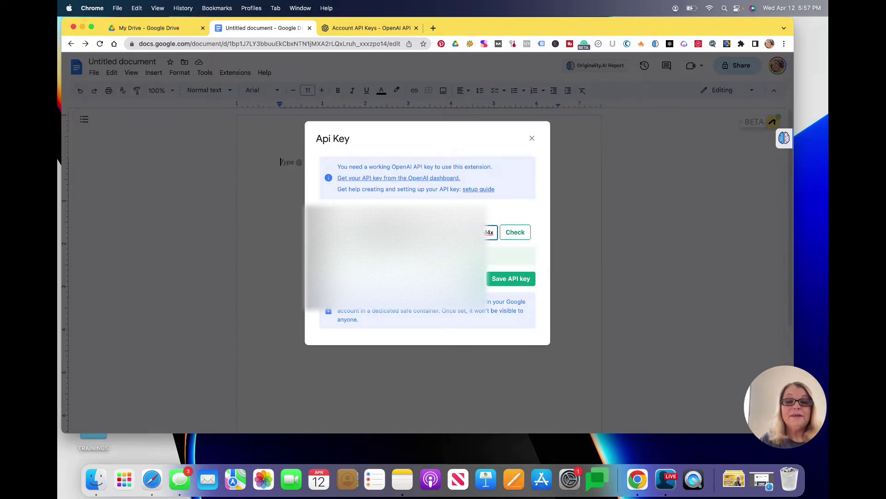
click(514, 233)
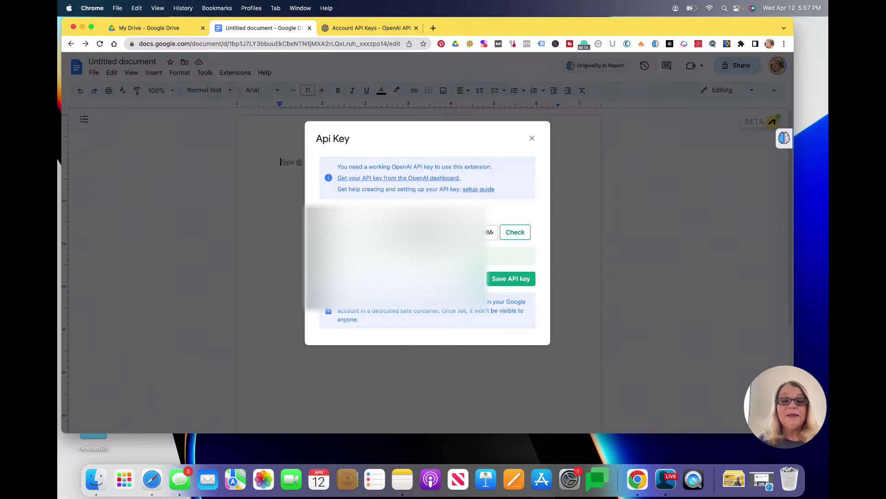
click(516, 282)
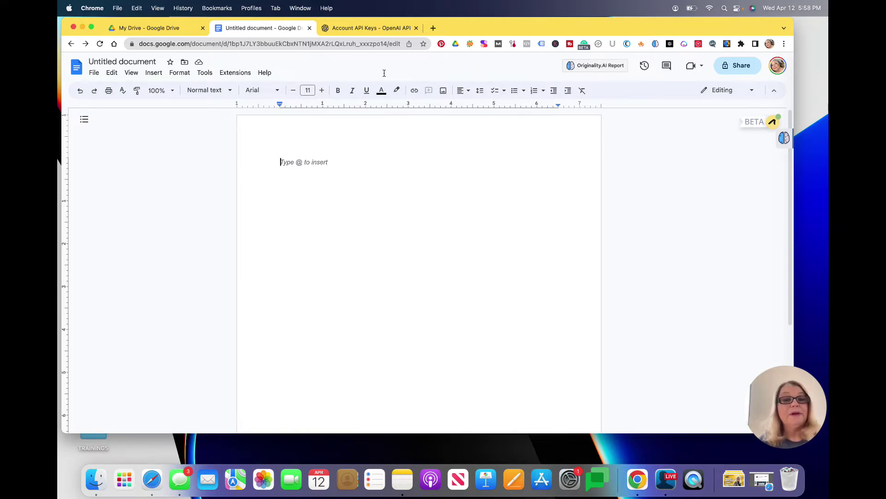
- Launch the GPT for Sheets and Docs sidebar in the document
click(236, 74)
mouse_move(255, 143)
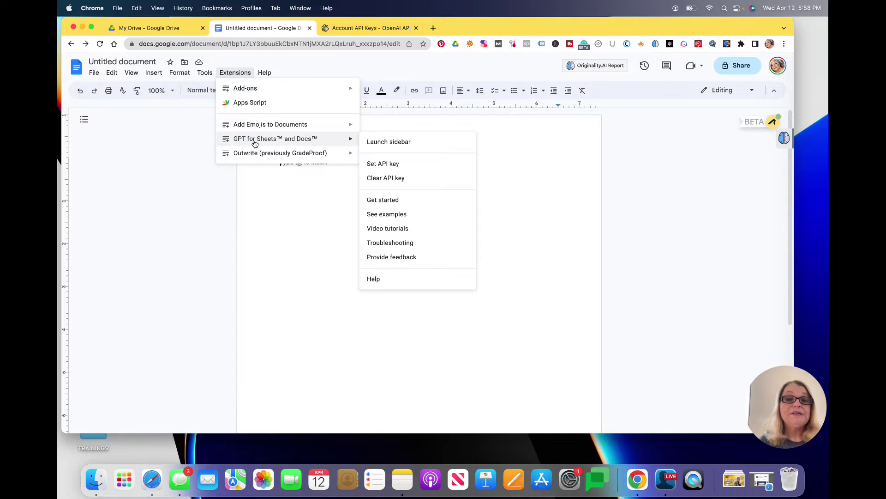
click(394, 143)
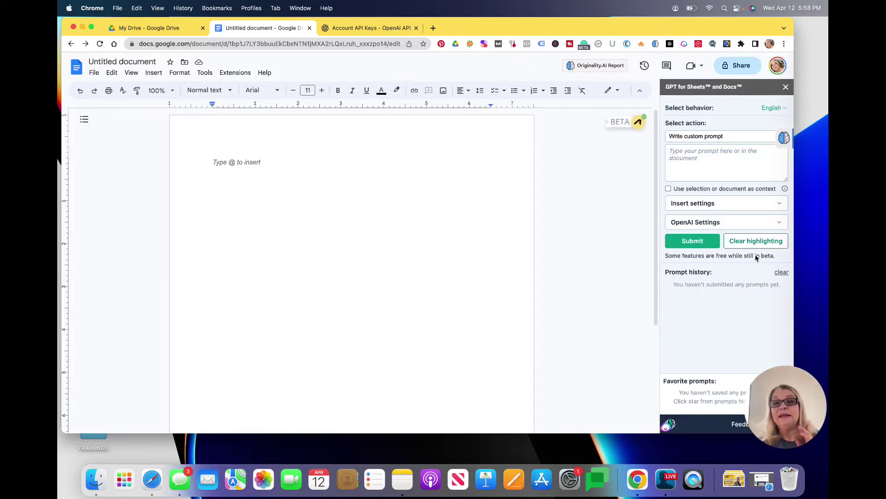
- Enter the custom prompt "Write a 500 word article on how to set up google documents in your google account with a bulleted list"
click(726, 160)
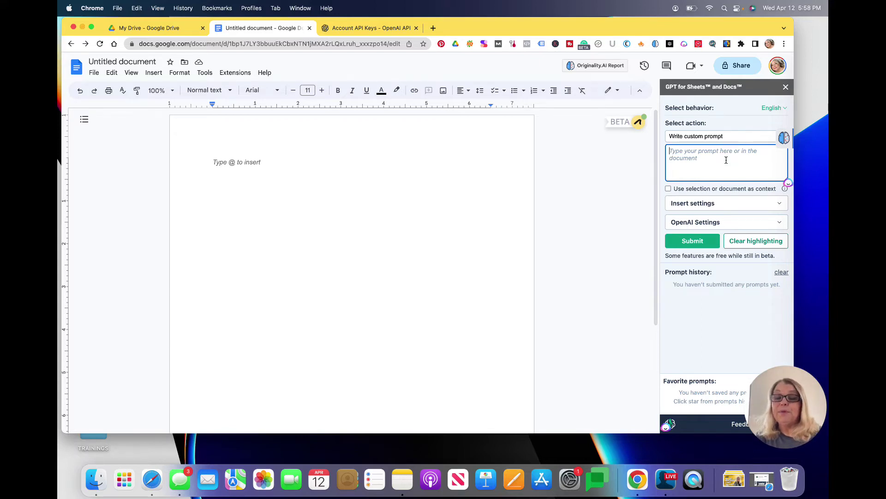
text(W)
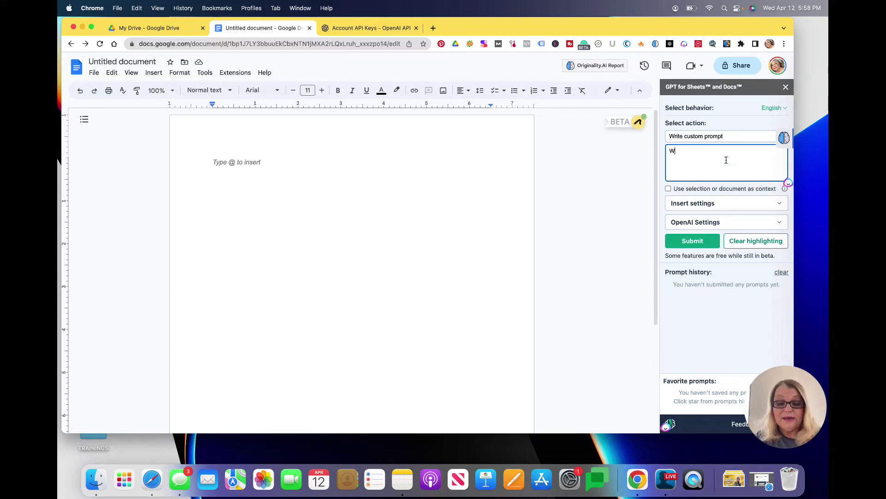
text(rite a )
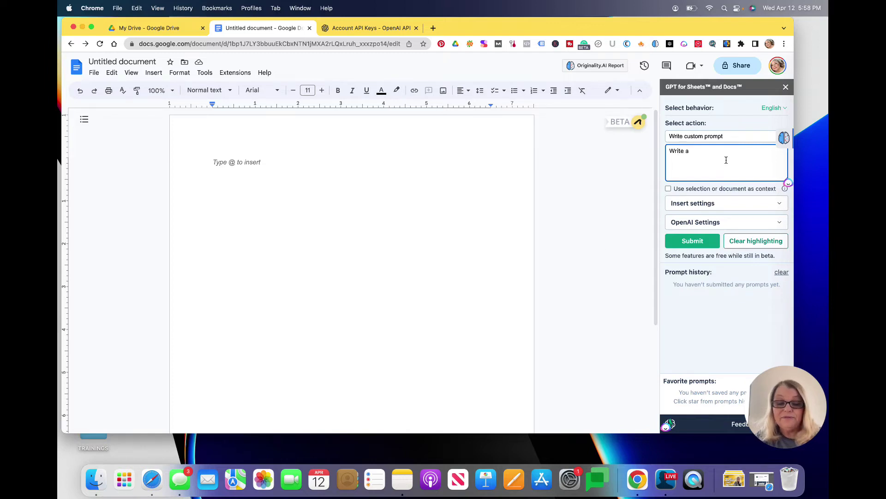
text(500 wor)
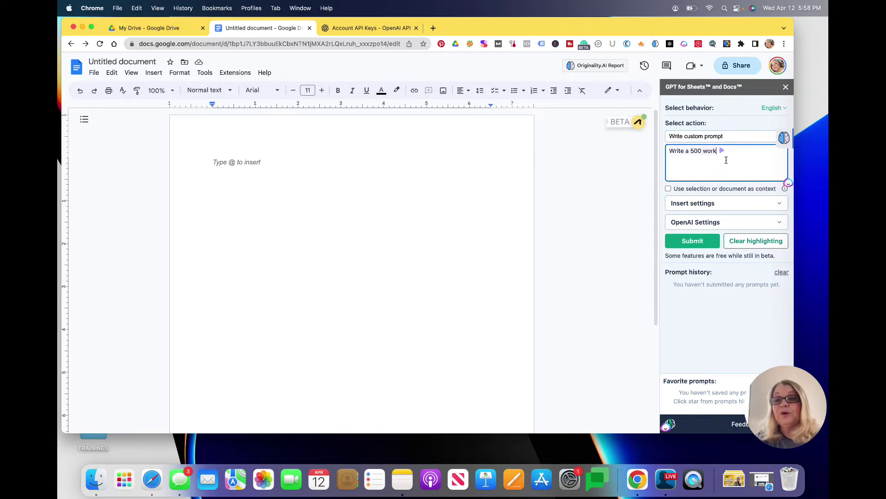
text(d article )
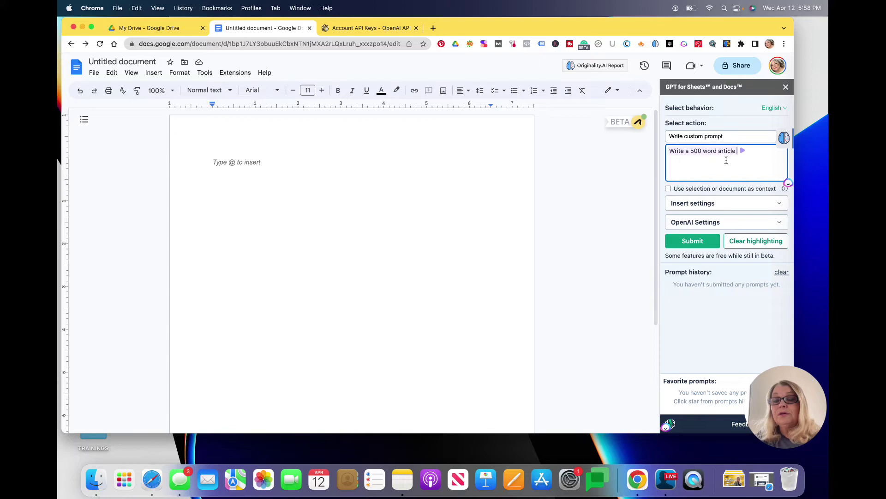
text(on how to set up)
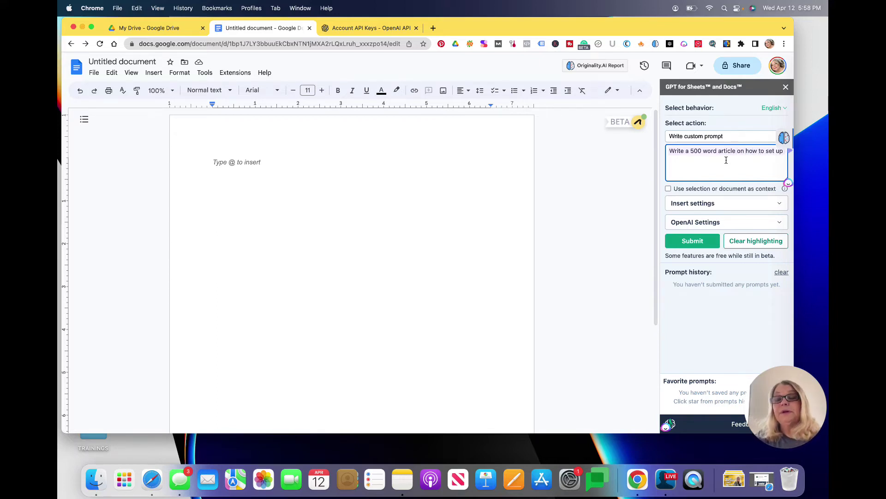
text( google docume)
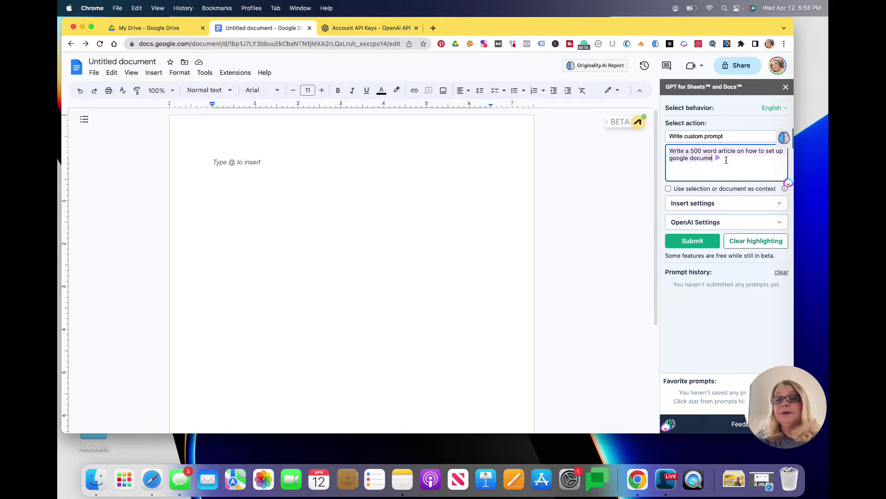
text(nts in your goog)
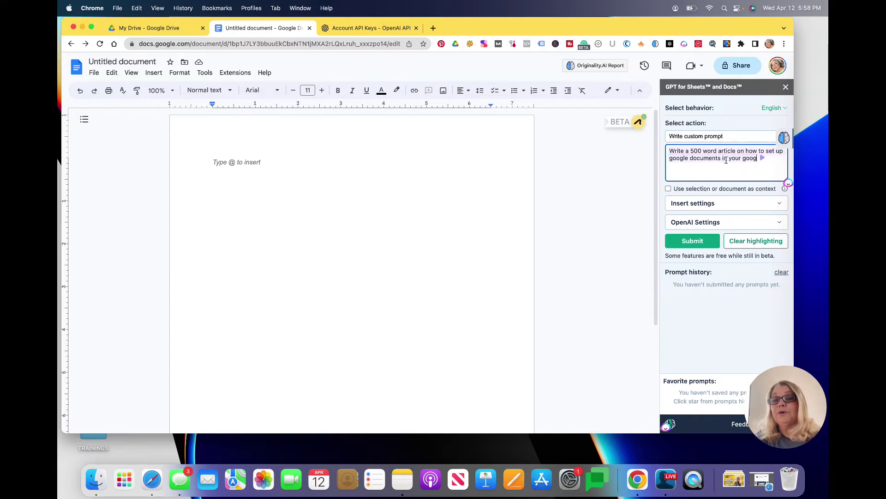
text(le account )
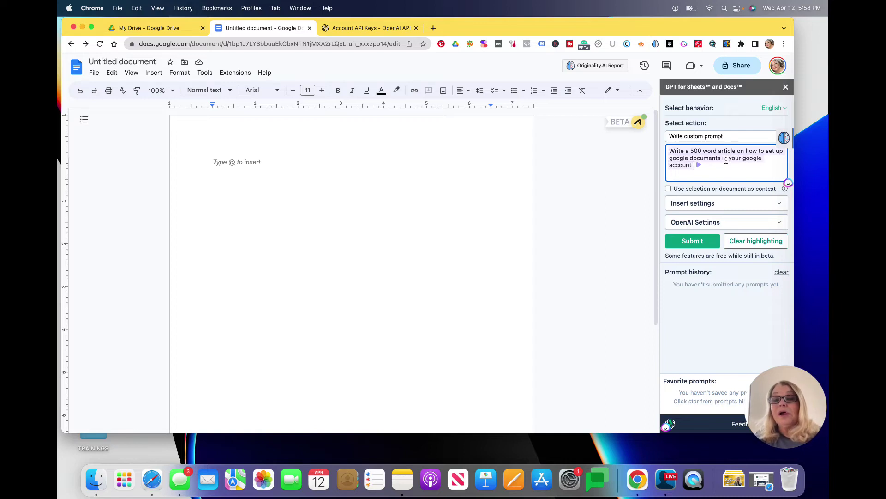
text(with a bullet)
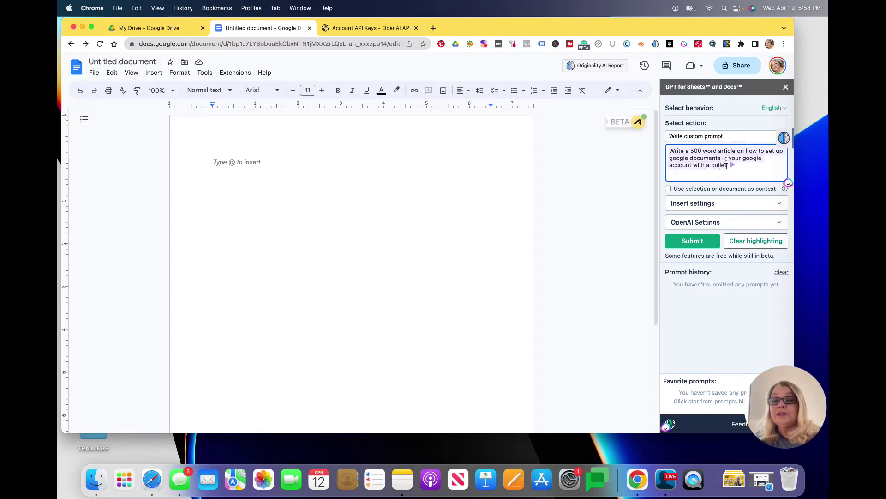
text(ed list)
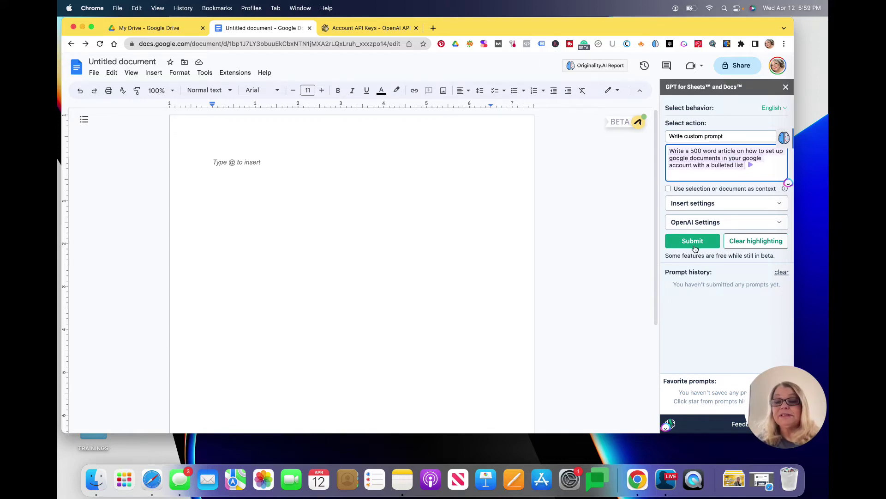
- Expand the insert settings, keep insertion at the cursor, submit the prompt and look through the generated article
click(706, 205)
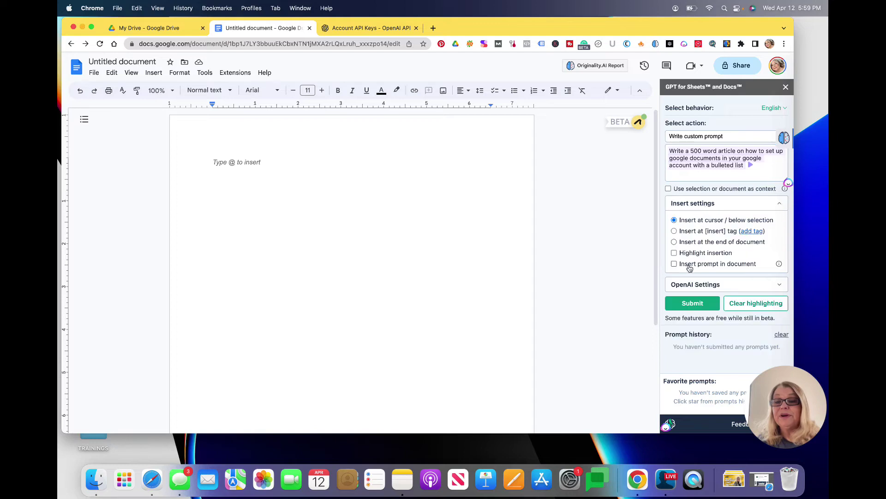
click(709, 308)
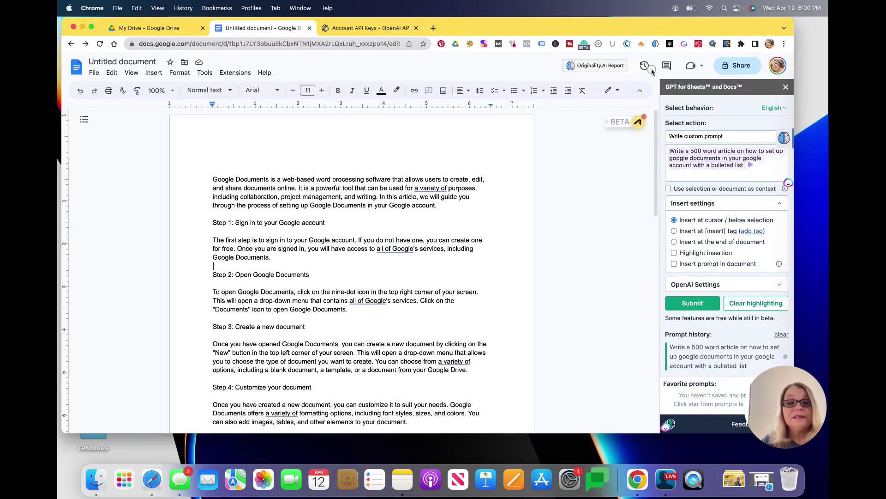
scroll(376, 351, down, 10)
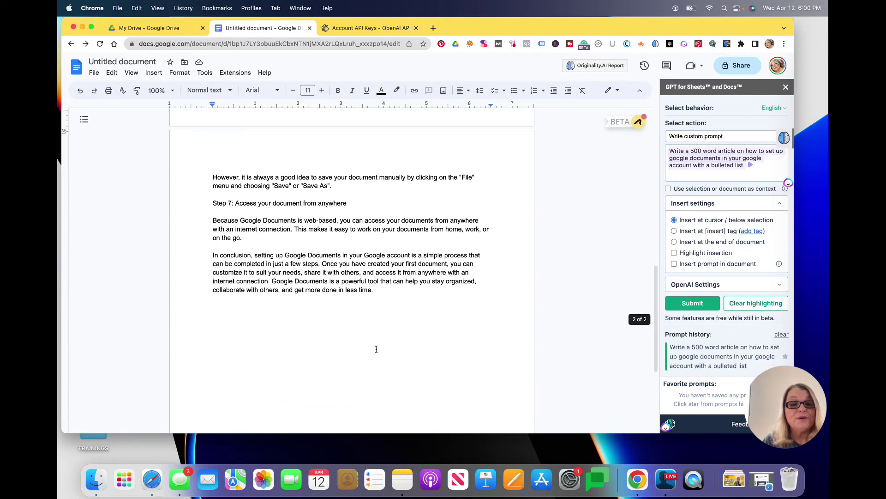
- Turn the "Step 2: Open Google Documents" line near the start of the article into a bulleted list item
scroll(376, 350, up, 15)
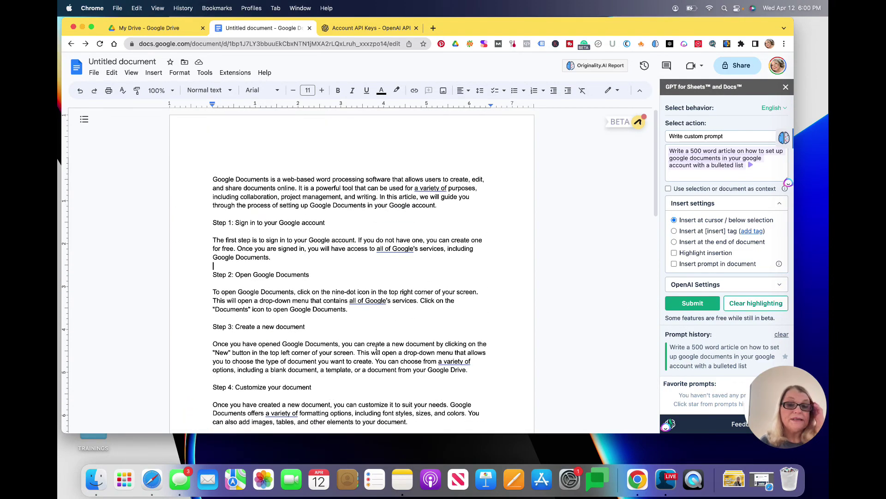
click(214, 277)
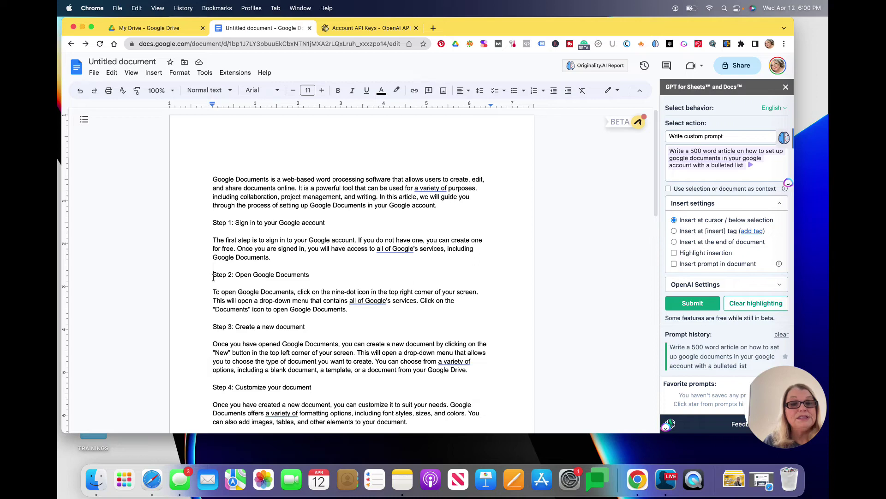
click(514, 90)
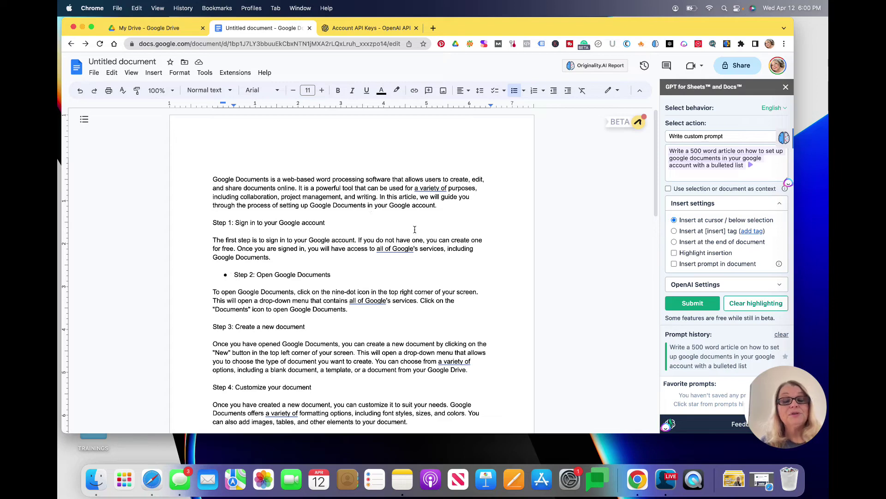
- Run the add-on's "Fix grammar and spelling" action with insertion at the cursor and look through the resulting document
scroll(414, 229, down, 15)
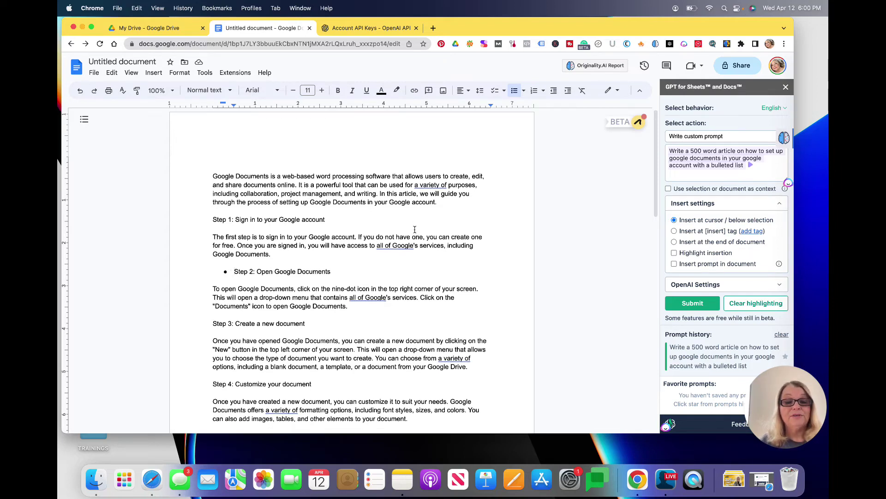
scroll(414, 229, down, 2)
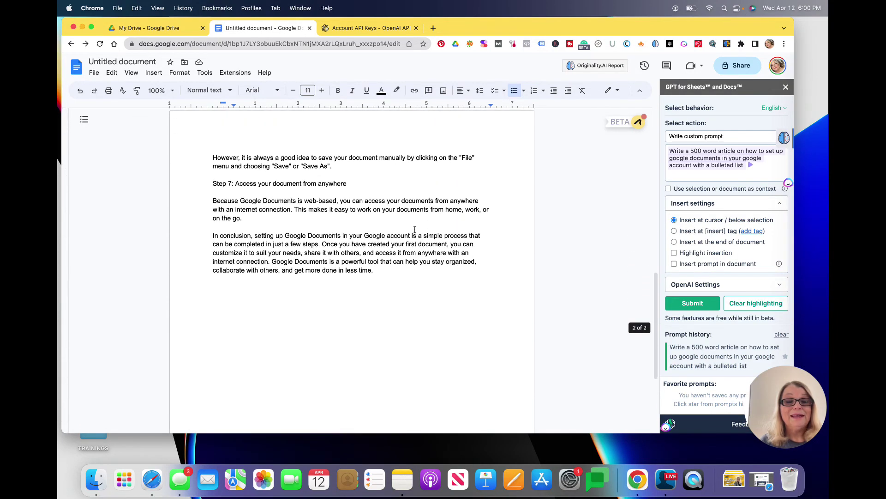
scroll(414, 230, up, 20)
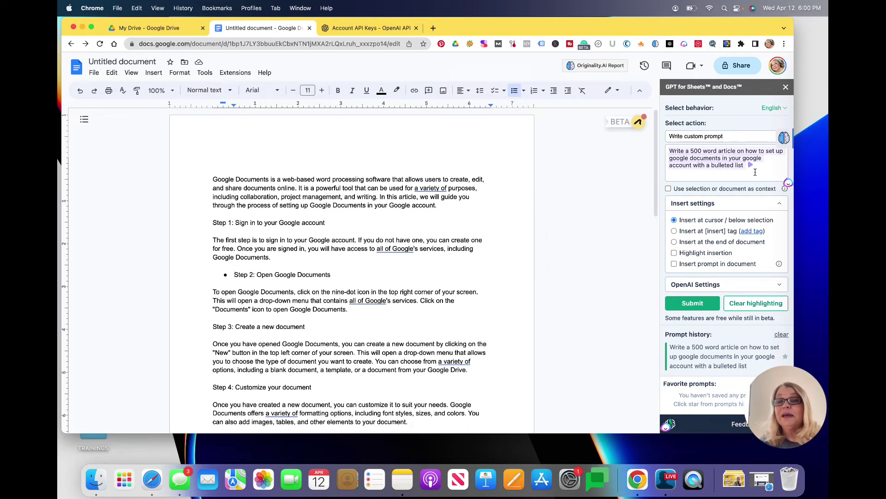
click(739, 137)
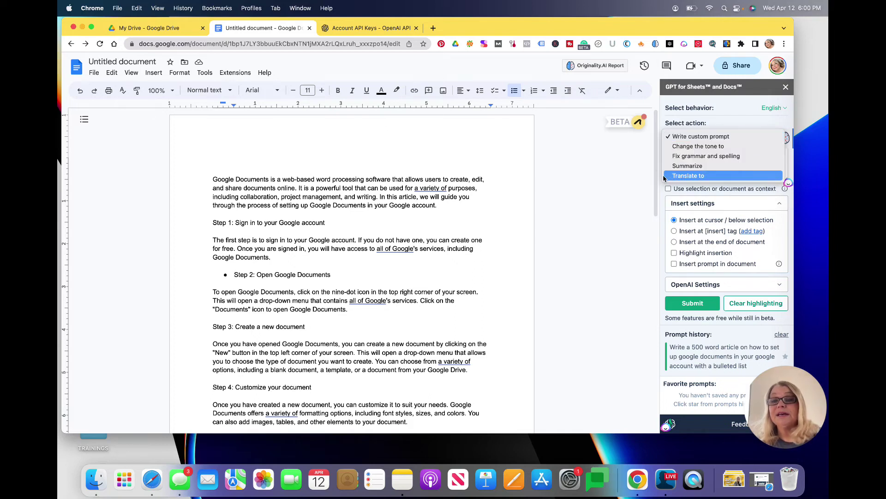
click(689, 158)
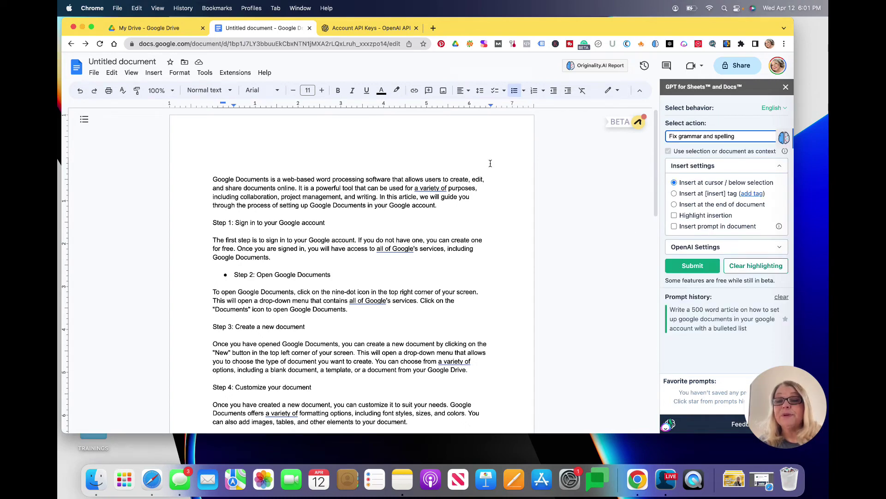
click(692, 268)
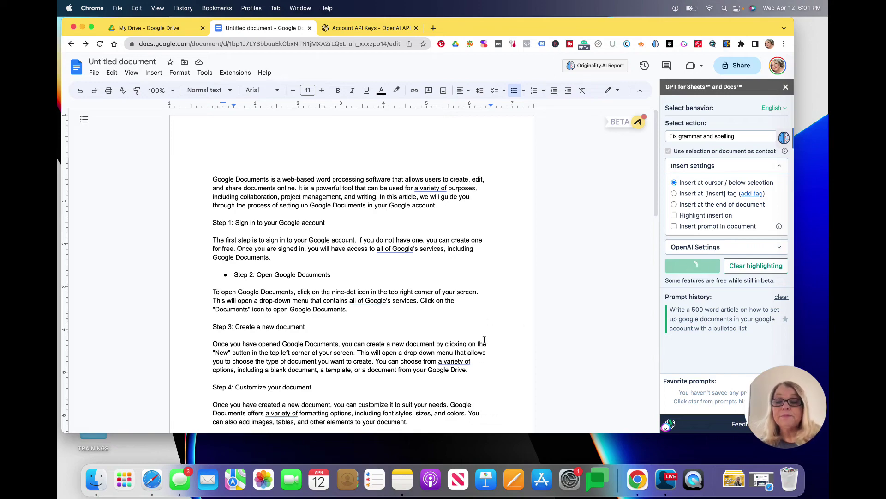
scroll(484, 339, down, 15)
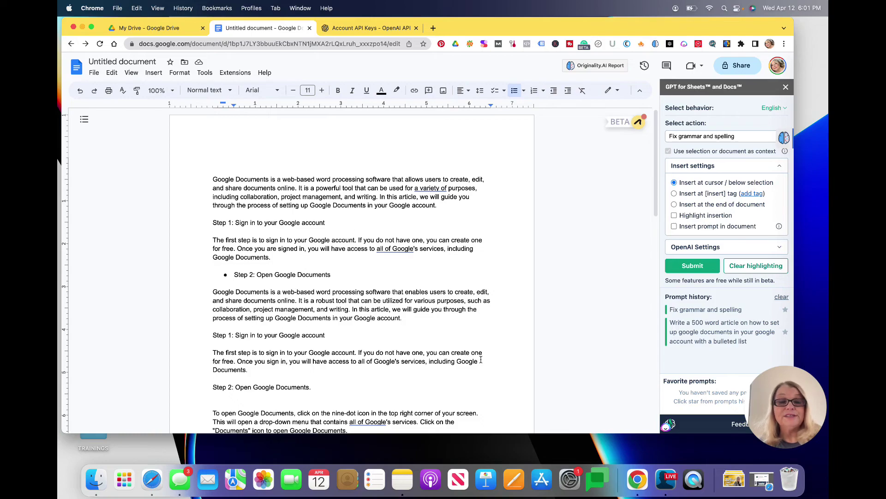
scroll(480, 360, down, 20)
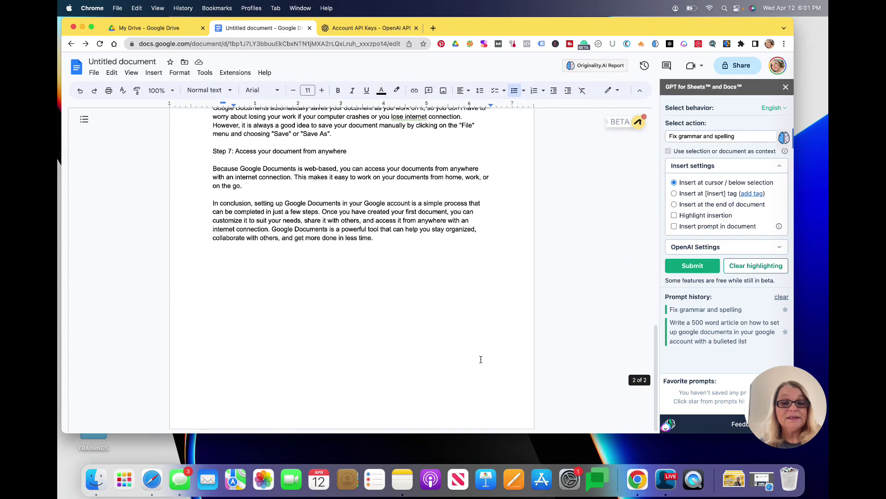
scroll(480, 360, up, 15)
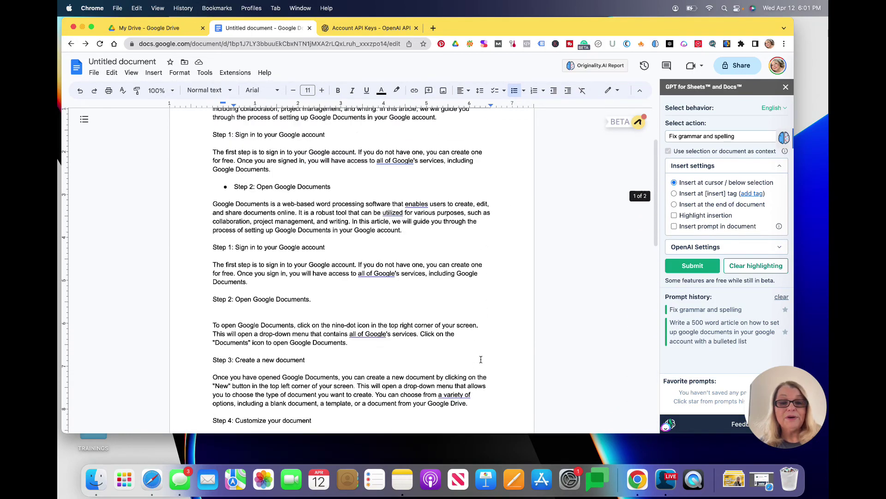
scroll(481, 359, up, 5)
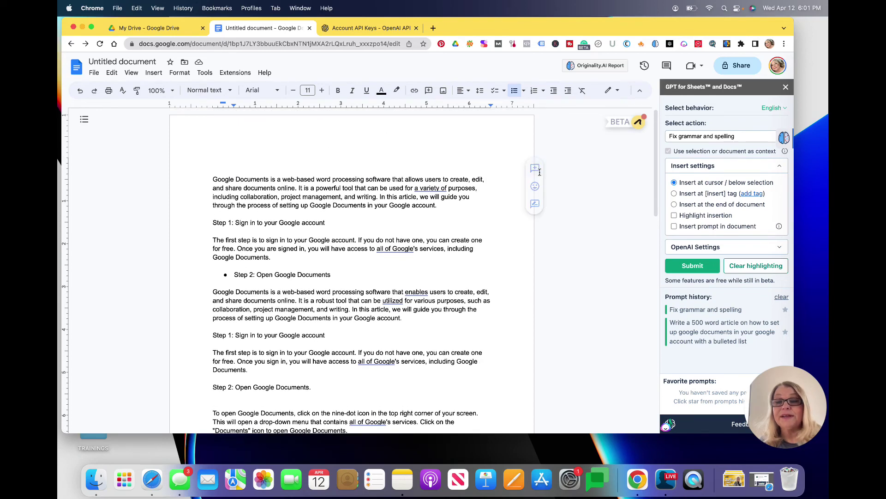
- Inspect the phrasing hint on "a variety of" under Step 3, close it, and reposition the browser window so the whole sidebar is visible
drag(529, 24, 603, 23)
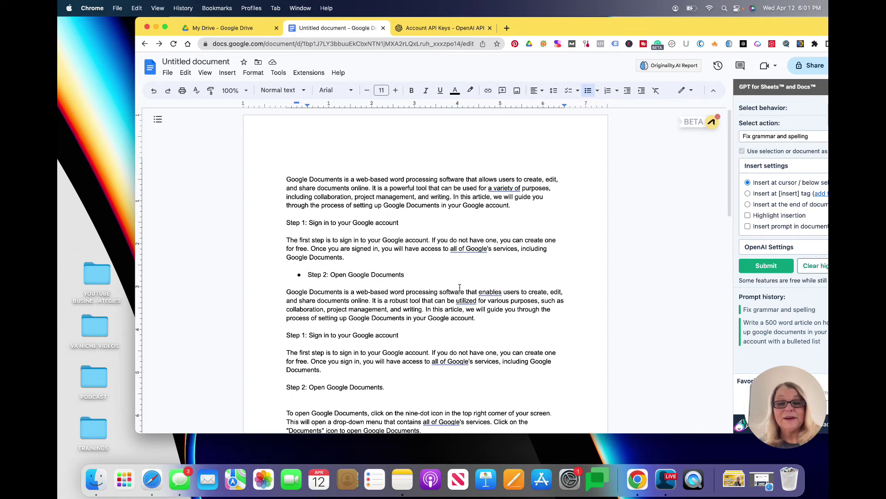
scroll(460, 287, down, 10)
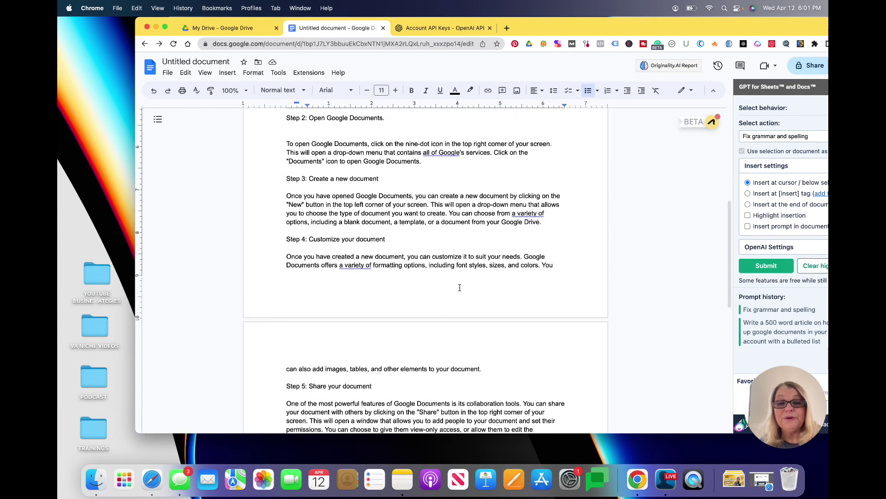
click(529, 207)
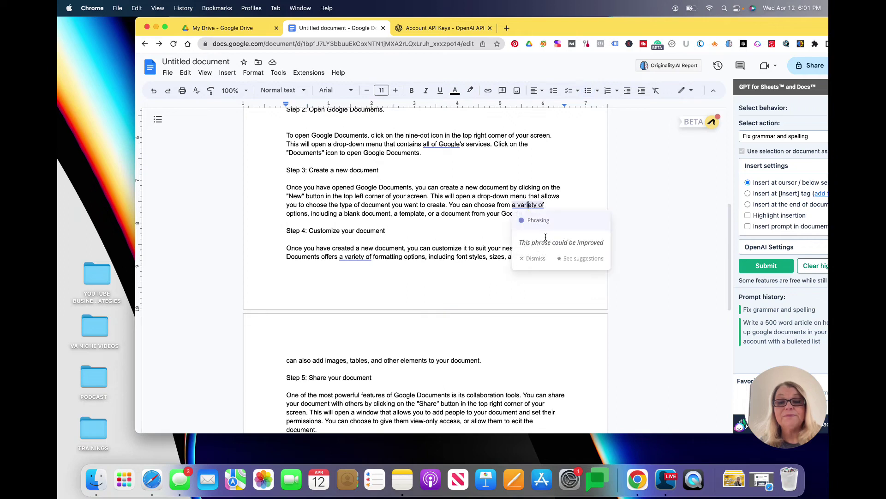
click(533, 206)
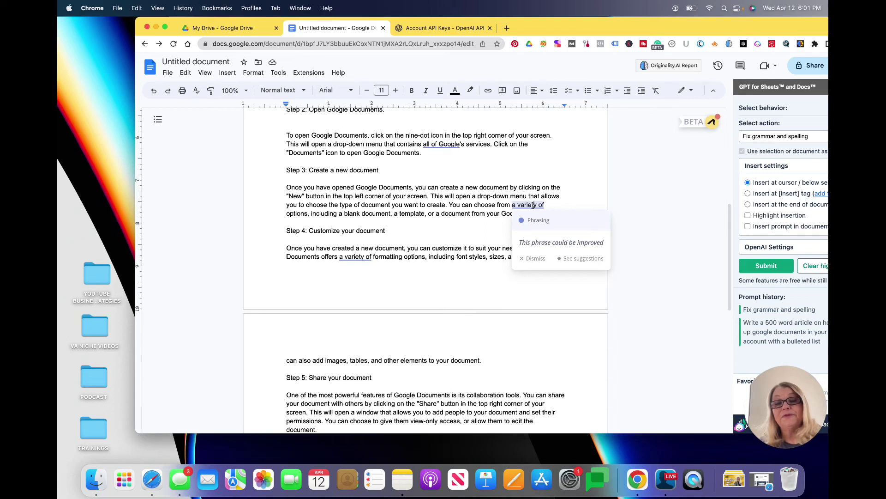
click(495, 286)
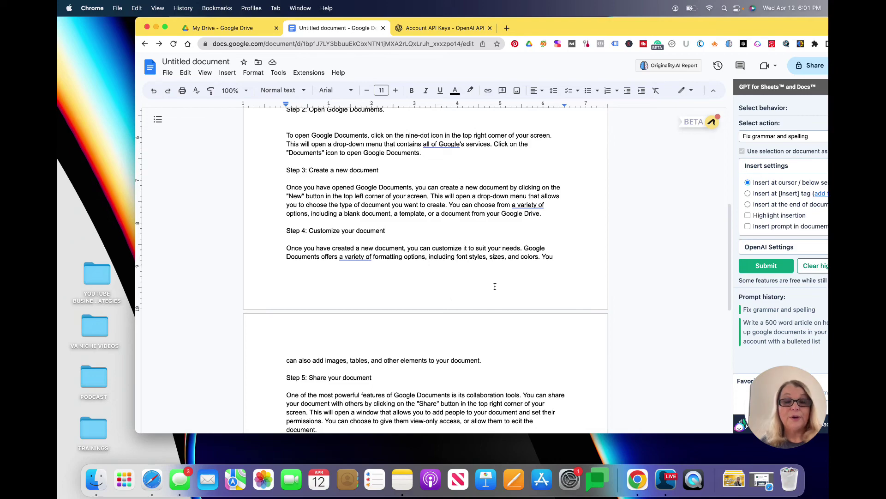
scroll(495, 286, down, 10)
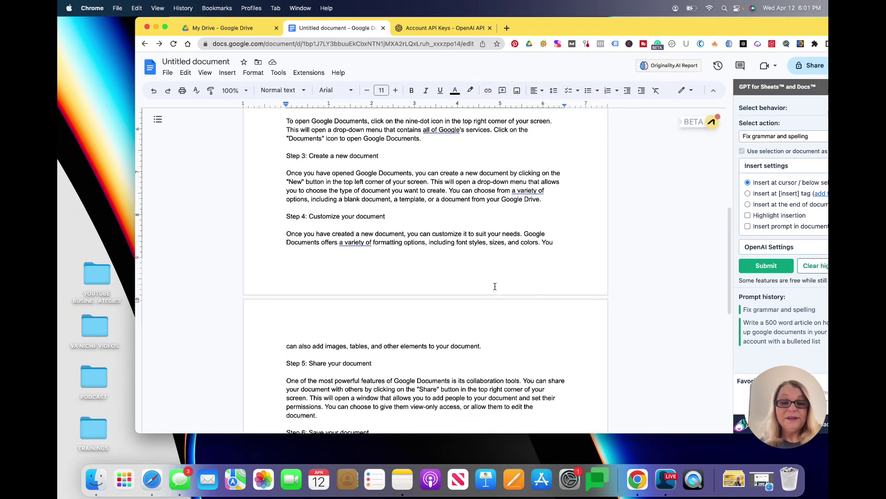
scroll(495, 287, up, 20)
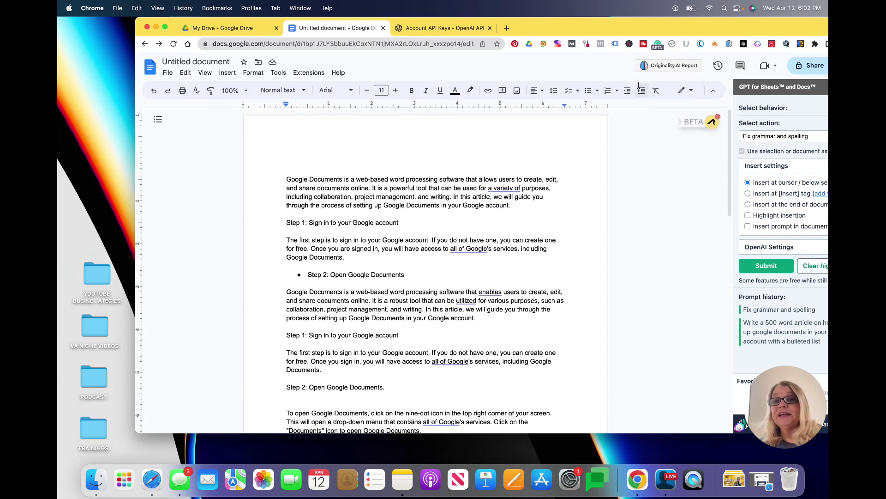
double_click(693, 30)
drag(694, 29, 660, 28)
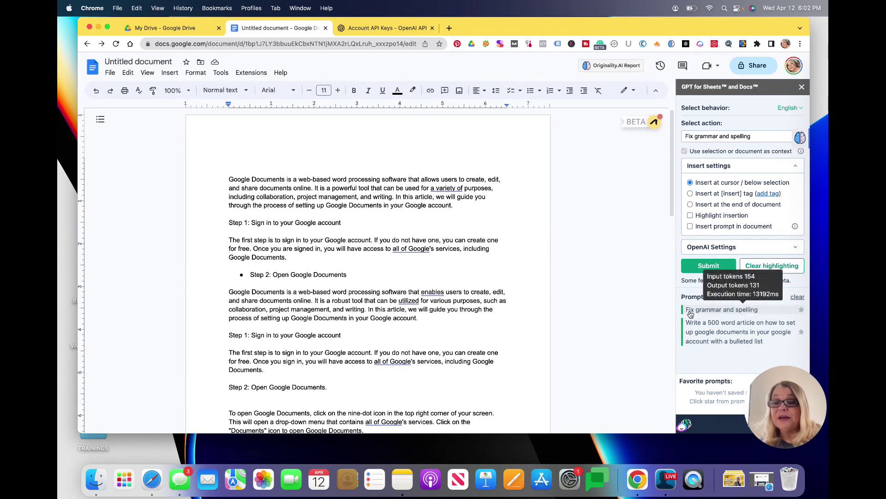